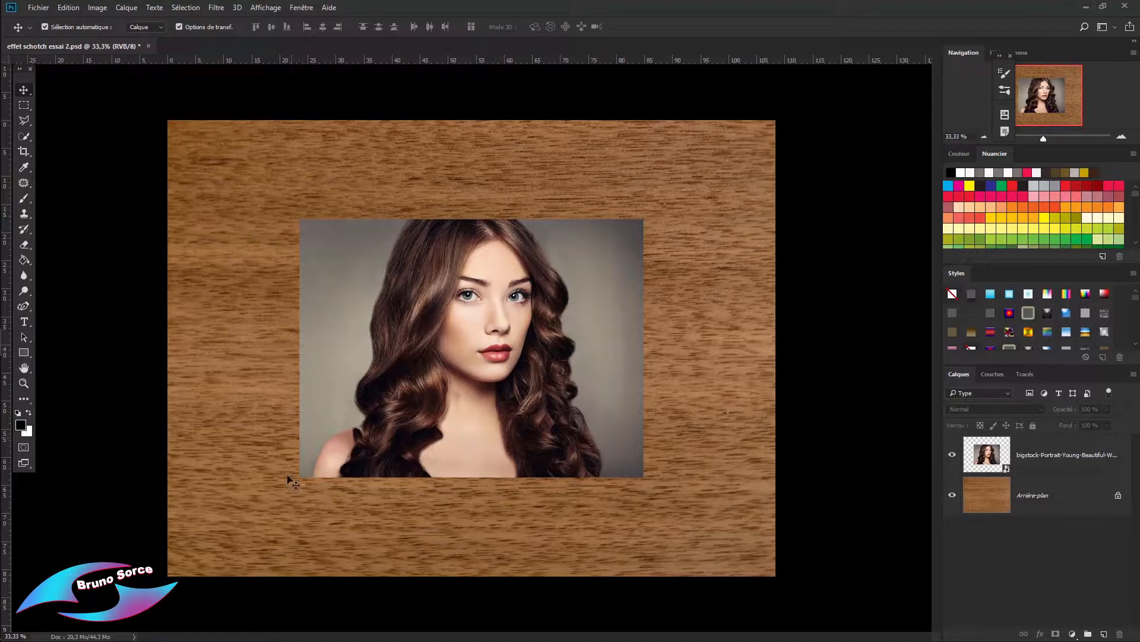
# Hide the portrait photo layer and move the saw blade image closer to the middle of the wood background.
pyautogui.click(1049, 450)
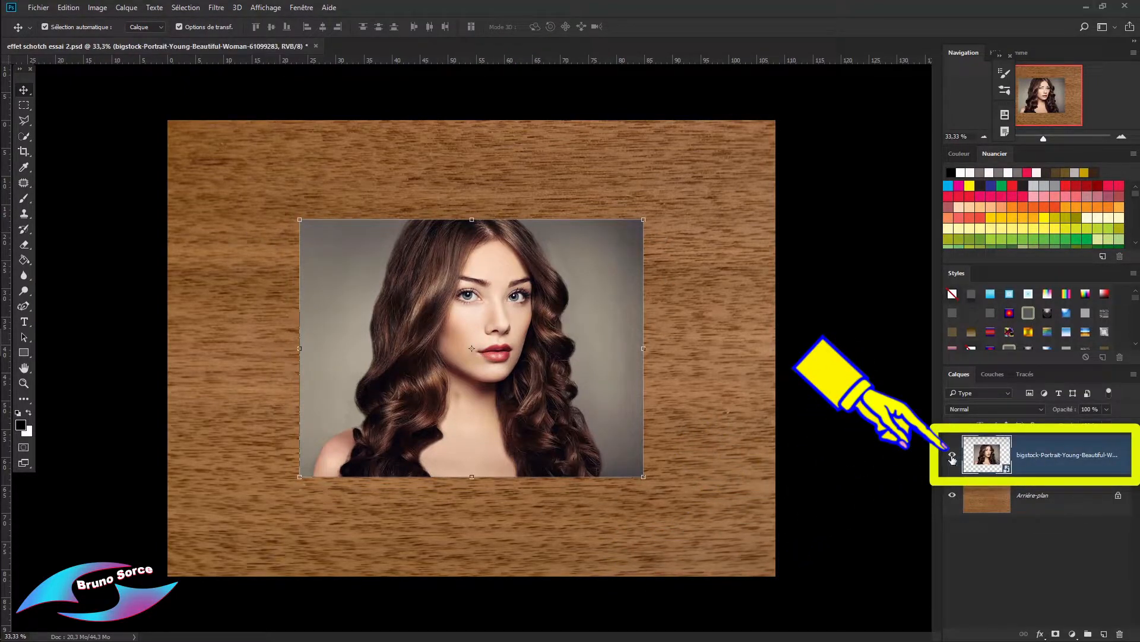
pyautogui.click(952, 457)
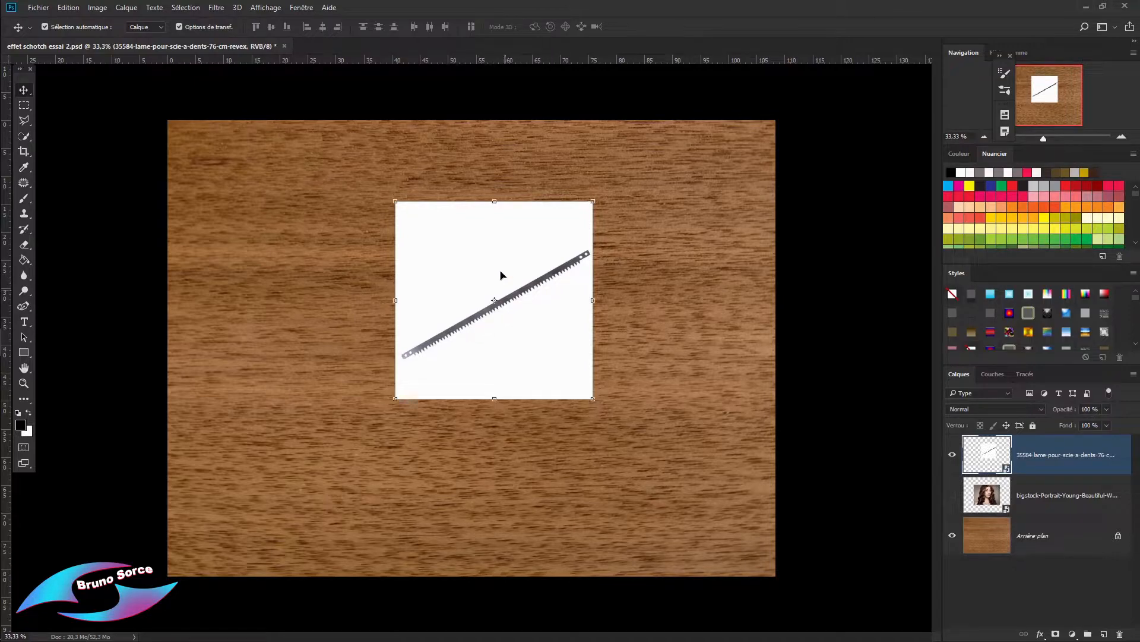
pyautogui.moveTo(501, 276); pyautogui.dragTo(483, 292)
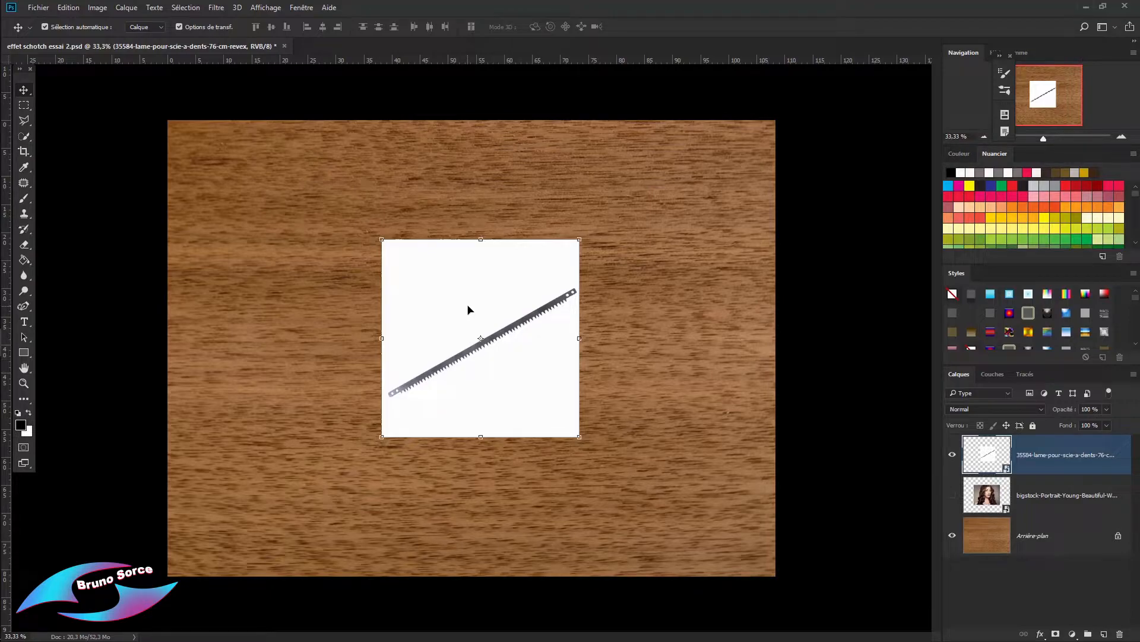
# Erase the white background around the saw blade with the Magic Eraser tool.
pyautogui.scroll(6, 448, 359)
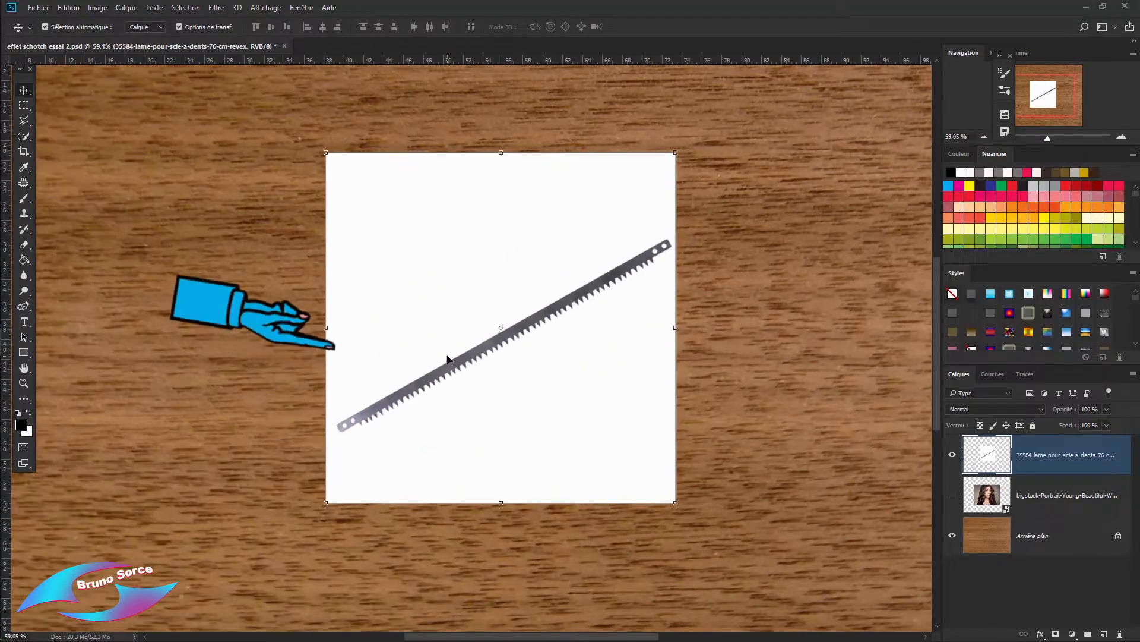
pyautogui.scroll(-2, 303, 355)
pyautogui.click(24, 244)
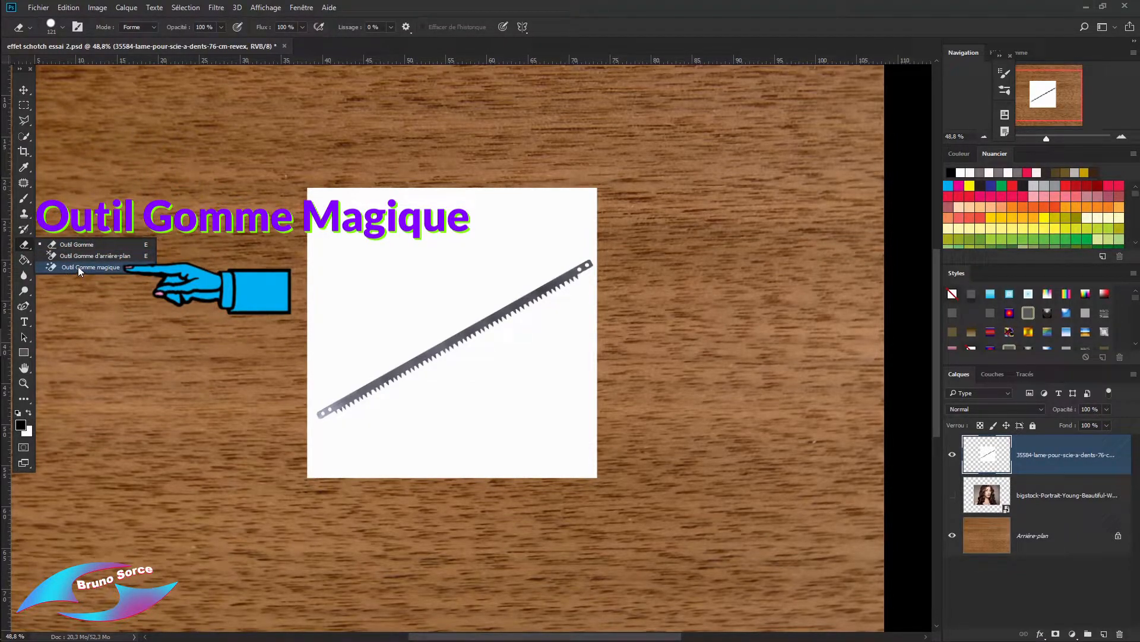
pyautogui.click(77, 266)
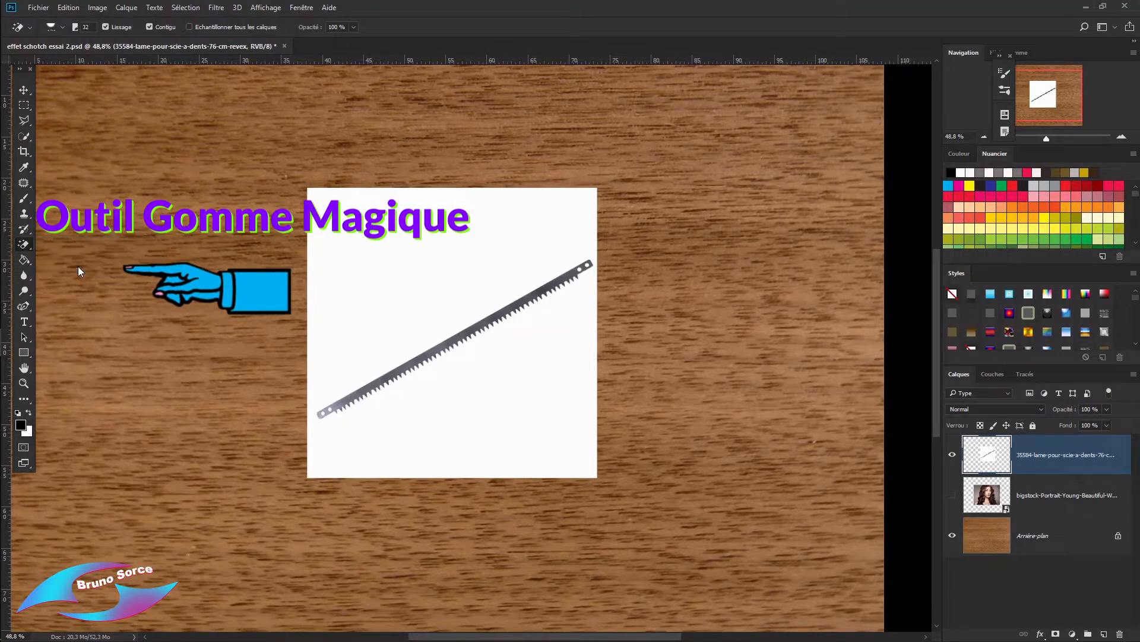
pyautogui.click(459, 280)
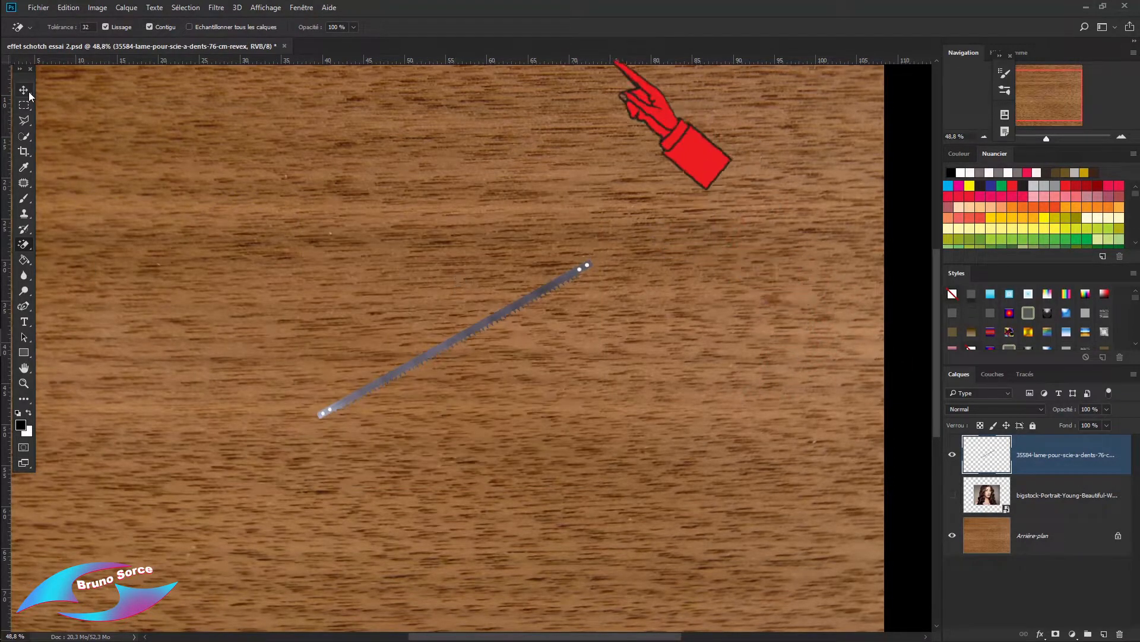
# Add a horizontal guide above the saw blade, then rotate the blade about 29° clockwise and place it level along the guide.
pyautogui.press('v')
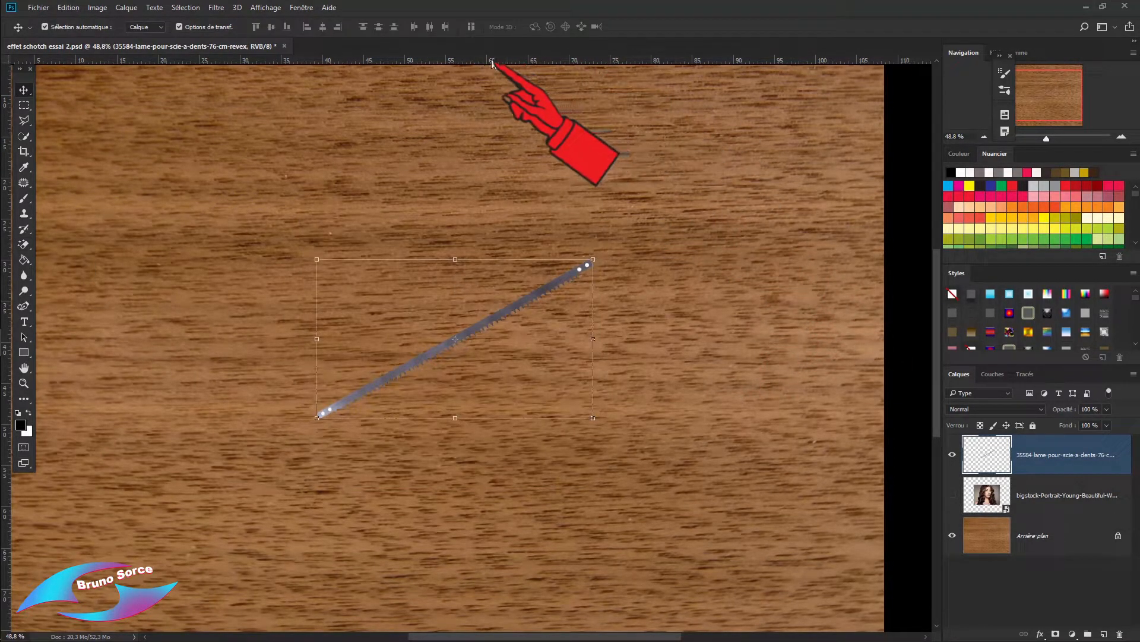
pyautogui.moveTo(467, 59); pyautogui.dragTo(465, 229)
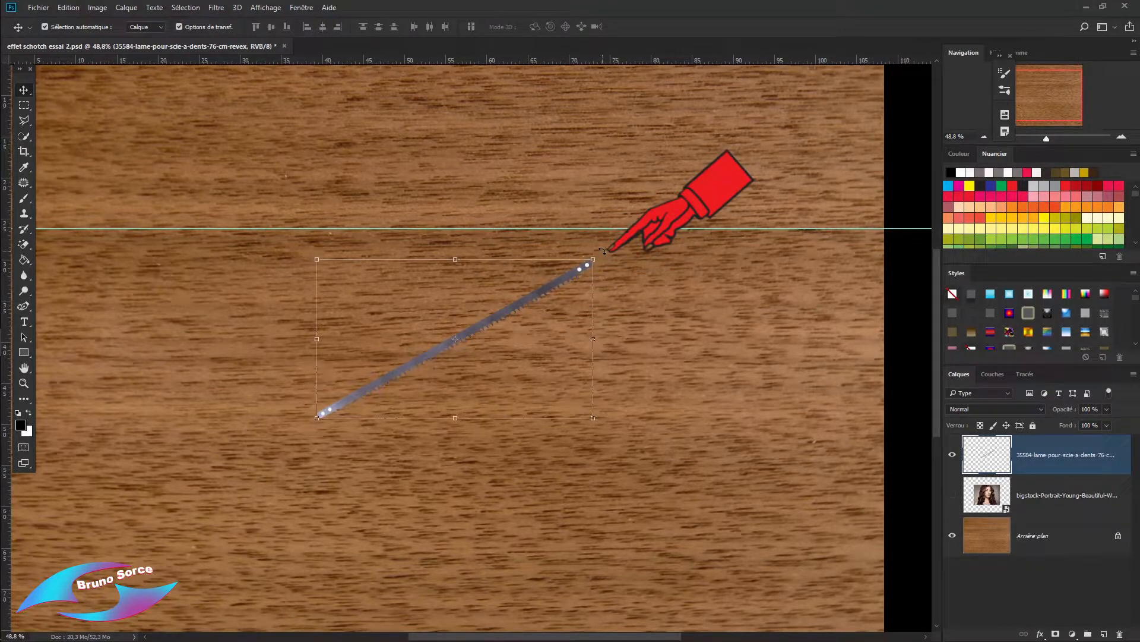
pyautogui.click(602, 250)
pyautogui.moveTo(602, 250); pyautogui.dragTo(610, 331)
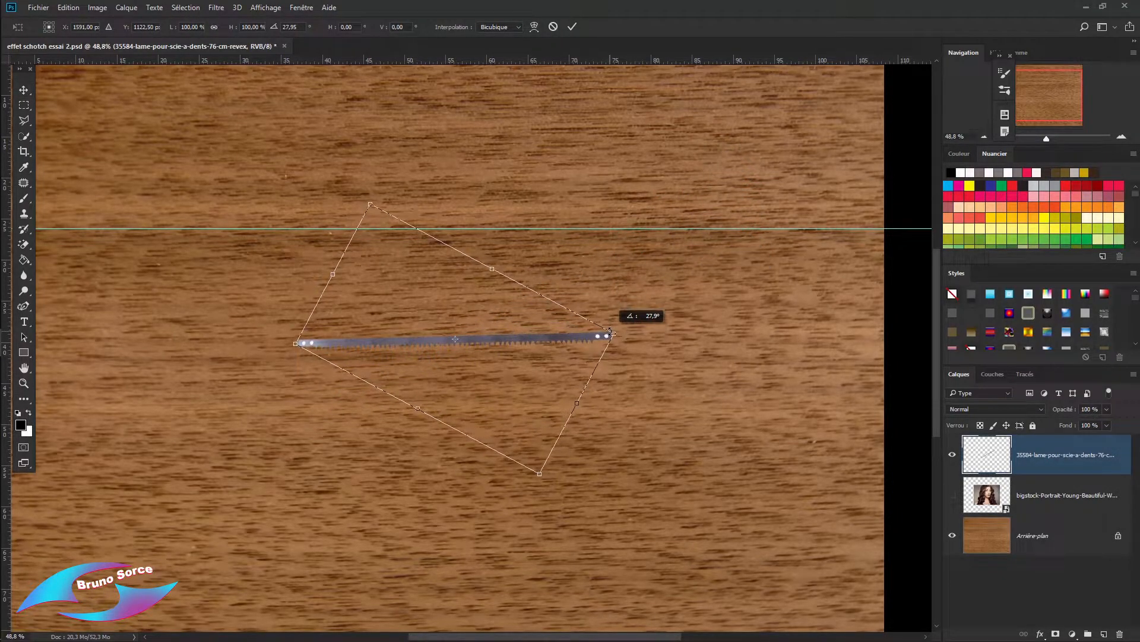
pyautogui.moveTo(536, 339); pyautogui.dragTo(558, 237)
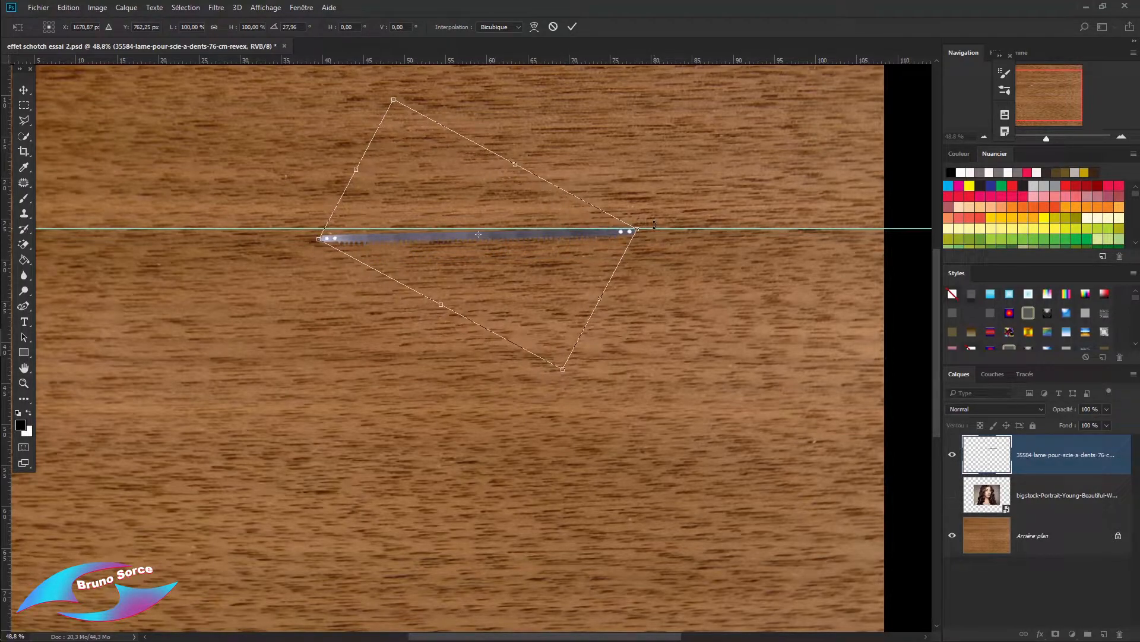
pyautogui.moveTo(655, 226); pyautogui.dragTo(655, 229)
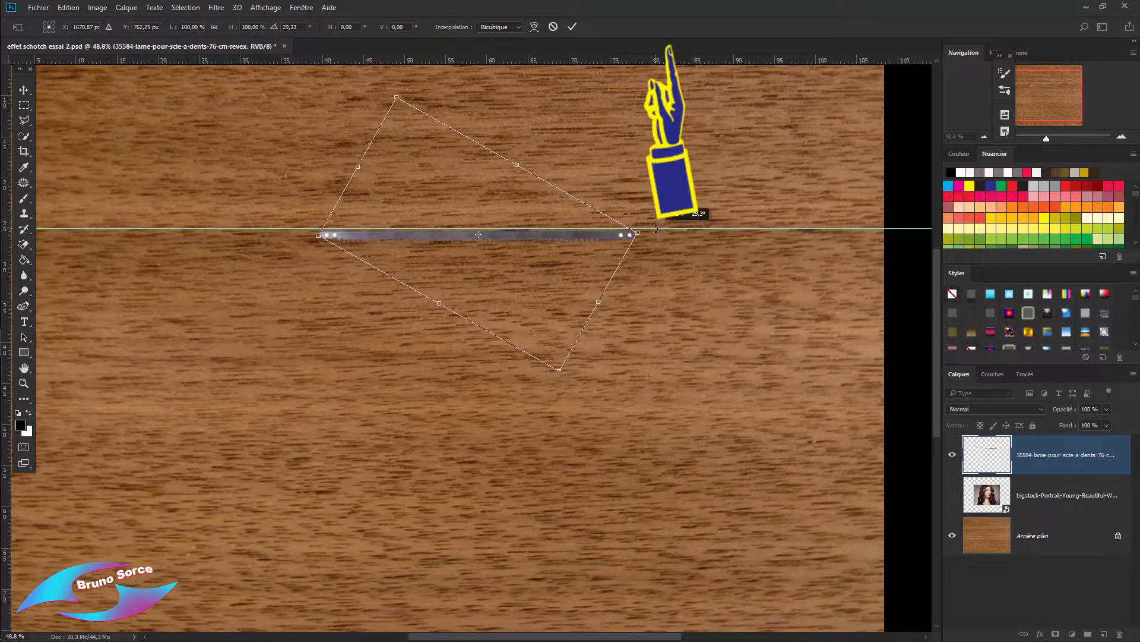
pyautogui.click(574, 30)
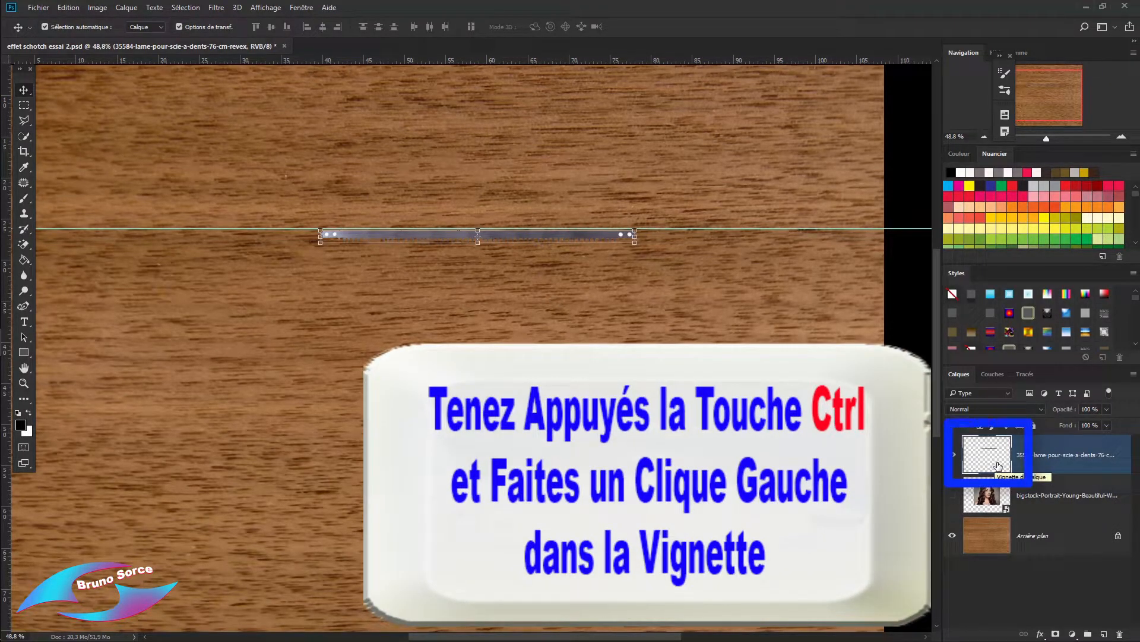
# Load the saw blade's outline as a selection, fill it with white, deselect it and remove the horizontal guide.
pyautogui.press('ctrl')
pyautogui.keyDown('ctrl'); pyautogui.click(989, 459); pyautogui.keyUp('ctrl')
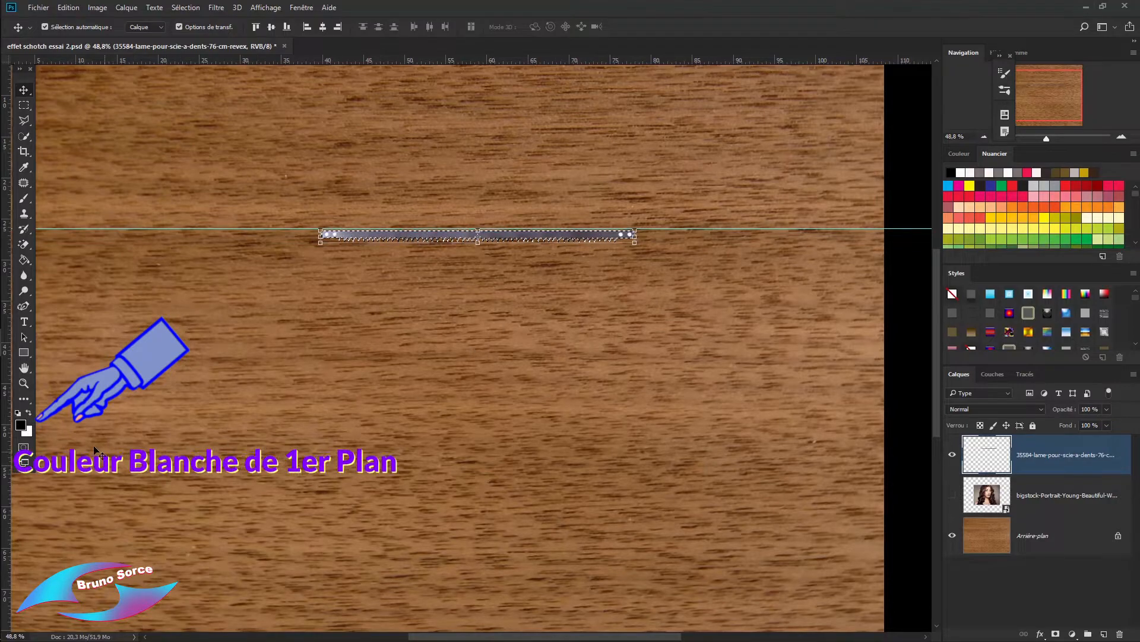
pyautogui.click(28, 413)
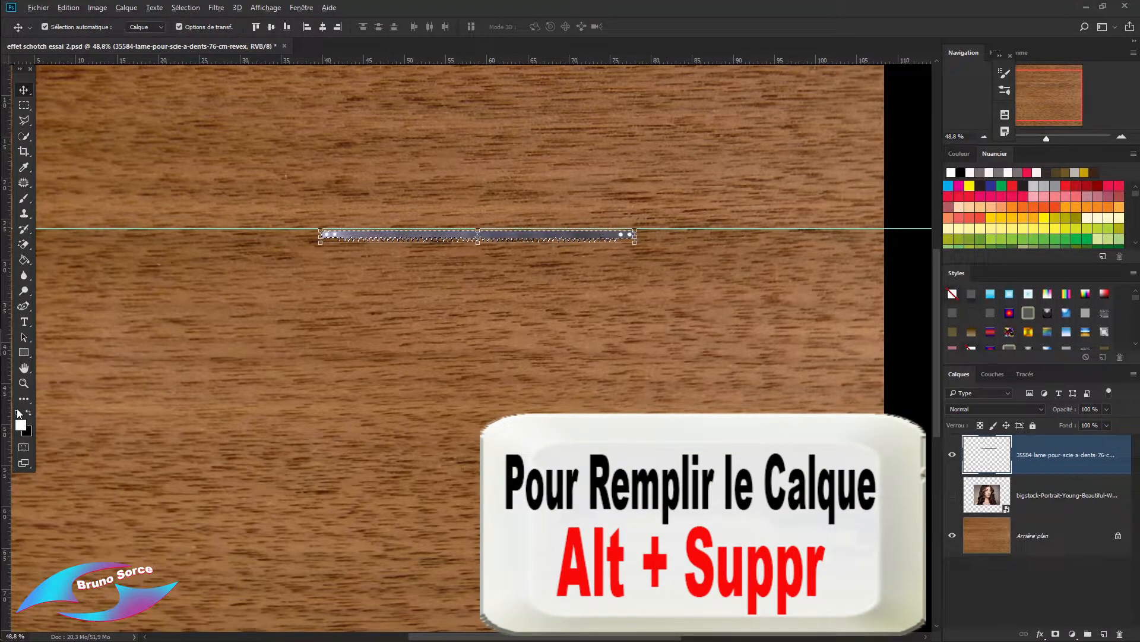
pyautogui.hotkey('alt', 'Delete')
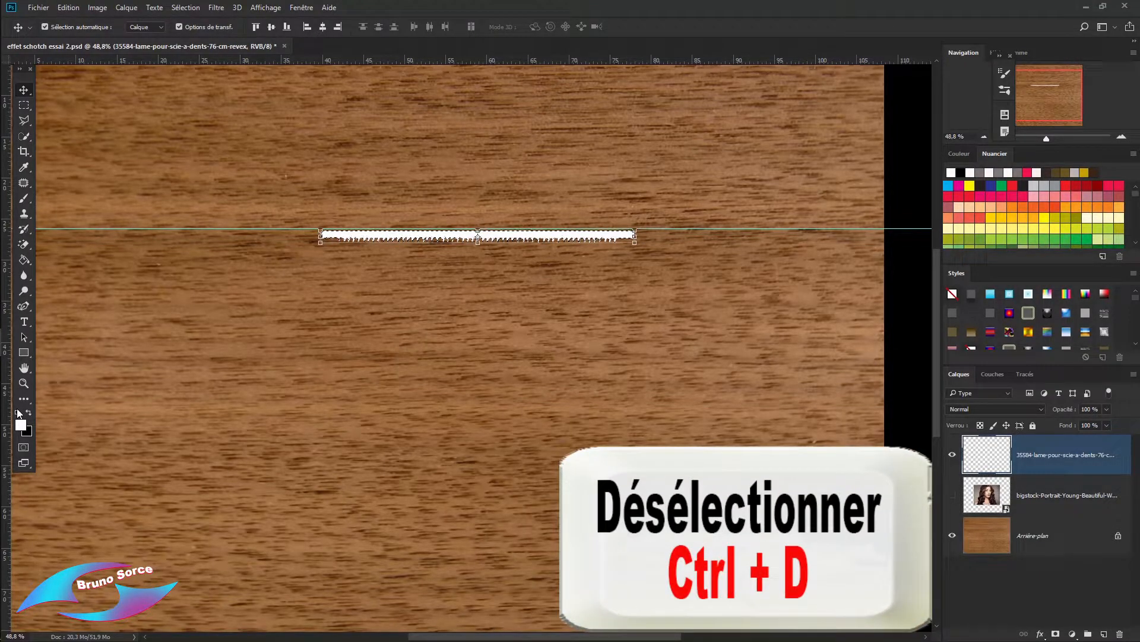
pyautogui.hotkey('ctrl', 'd')
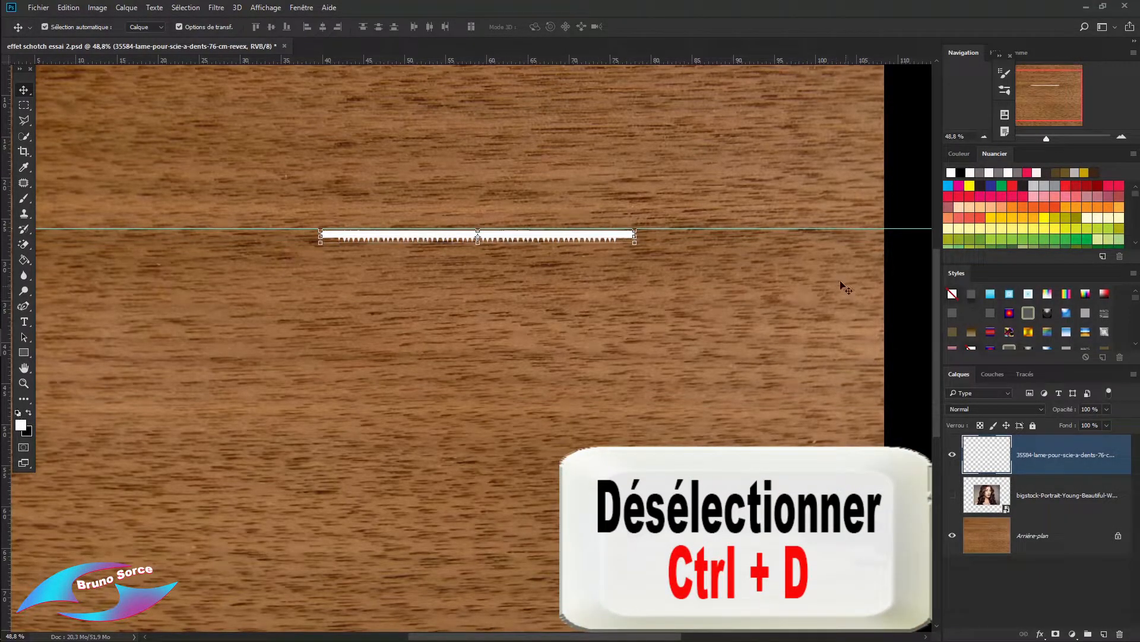
pyautogui.moveTo(732, 228); pyautogui.dragTo(730, 55)
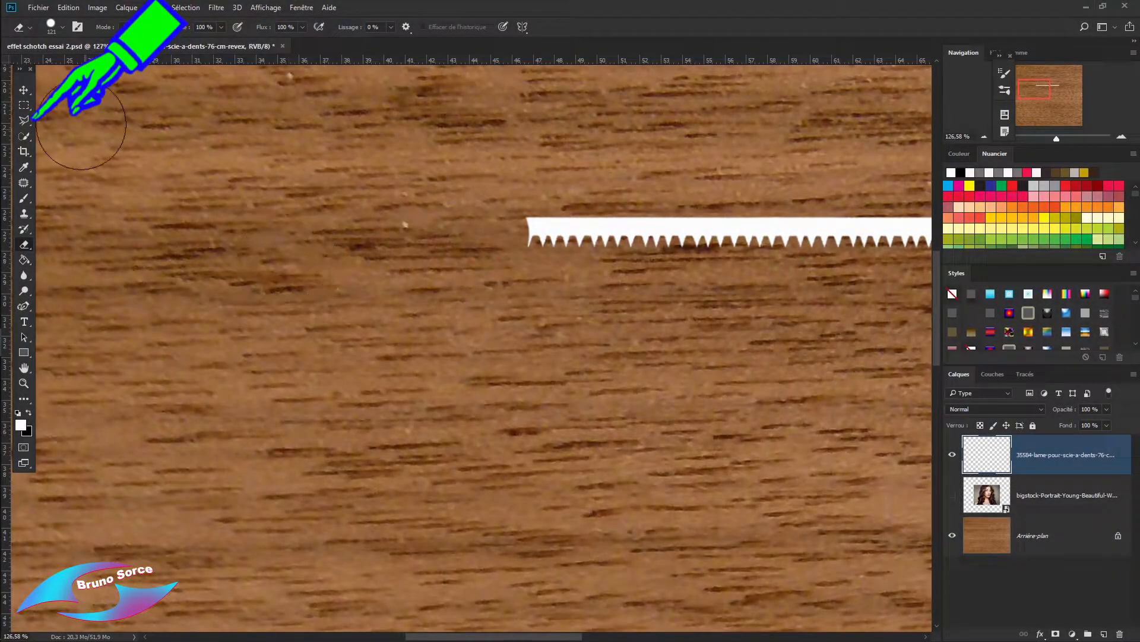
# Cut off the uneven left end of the white toothed strip with a Polygonal Lasso selection.
pyautogui.click(26, 119)
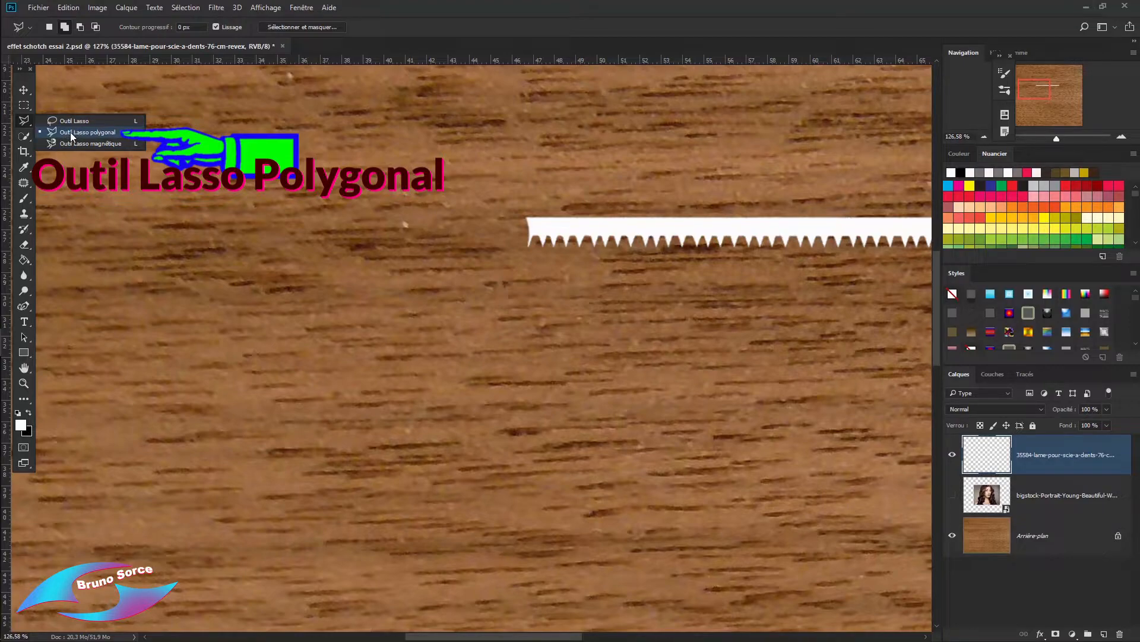
pyautogui.click(76, 133)
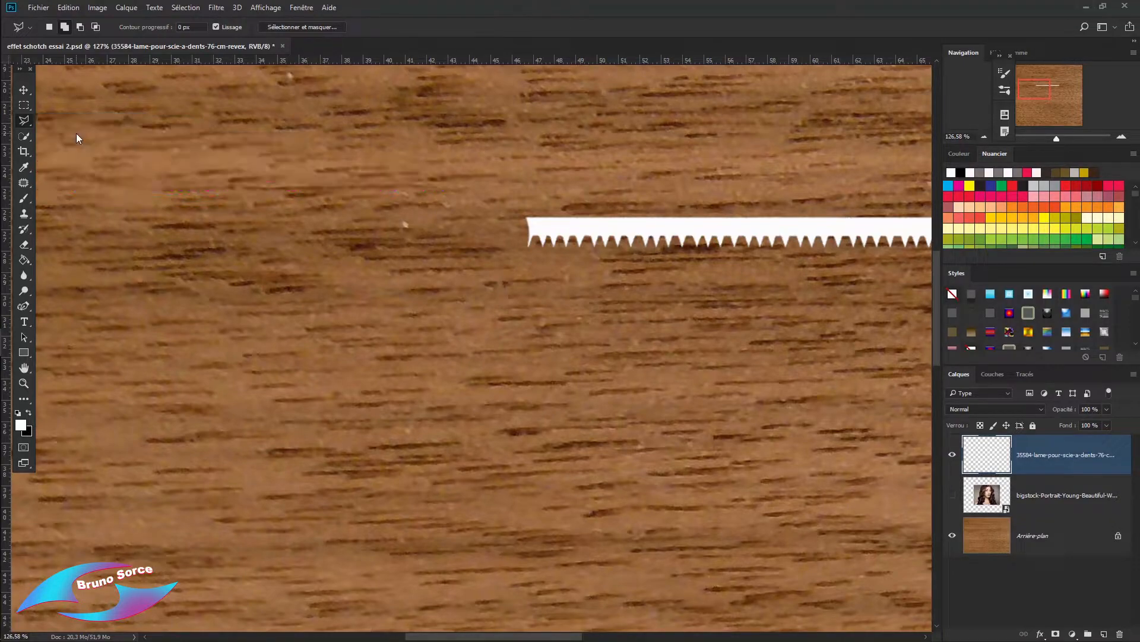
pyautogui.click(543, 257)
pyautogui.click(502, 254)
pyautogui.click(502, 194)
pyautogui.click(543, 204)
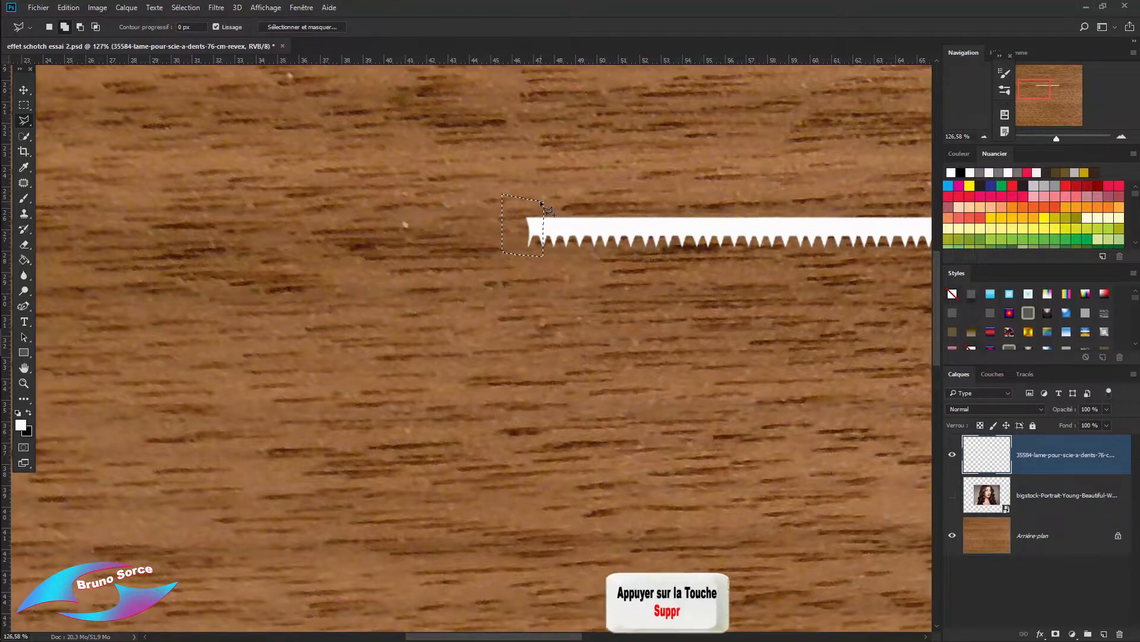
pyautogui.press('Delete')
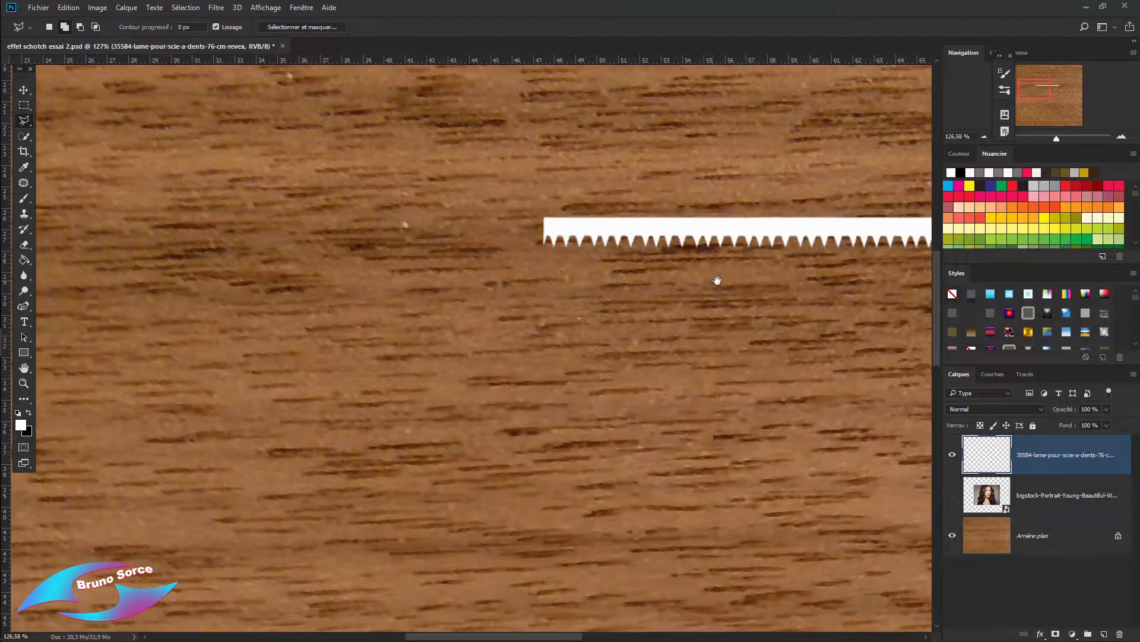
# Cut off about the right third of the white toothed strip with a Polygonal Lasso selection, then deselect.
pyautogui.moveTo(718, 280); pyautogui.dragTo(206, 262)
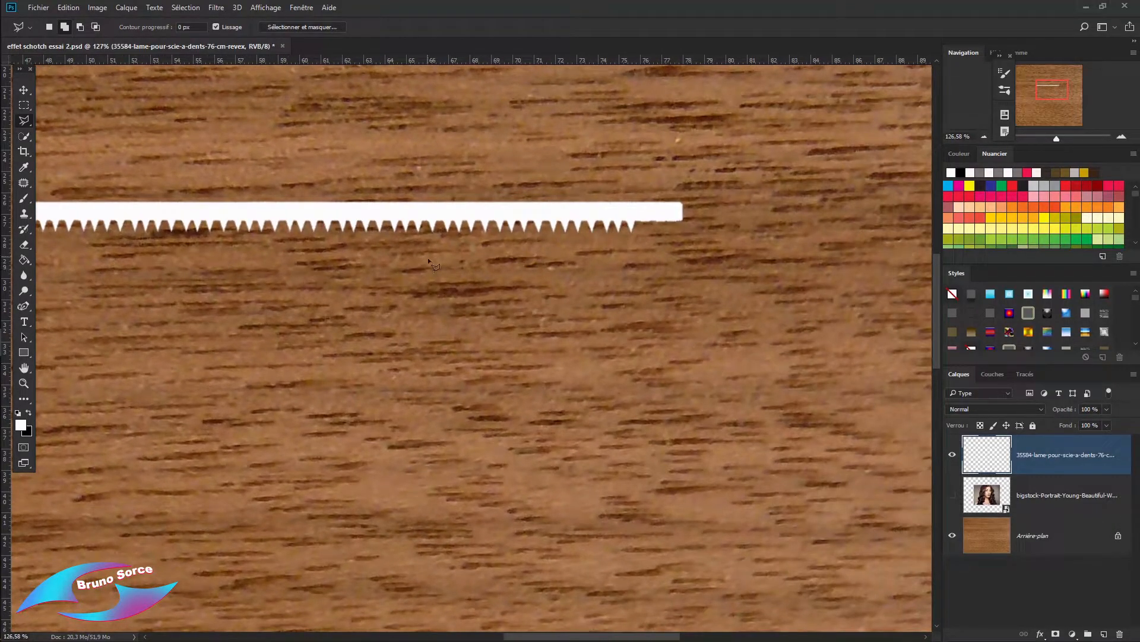
pyautogui.moveTo(407, 273); pyautogui.dragTo(503, 280)
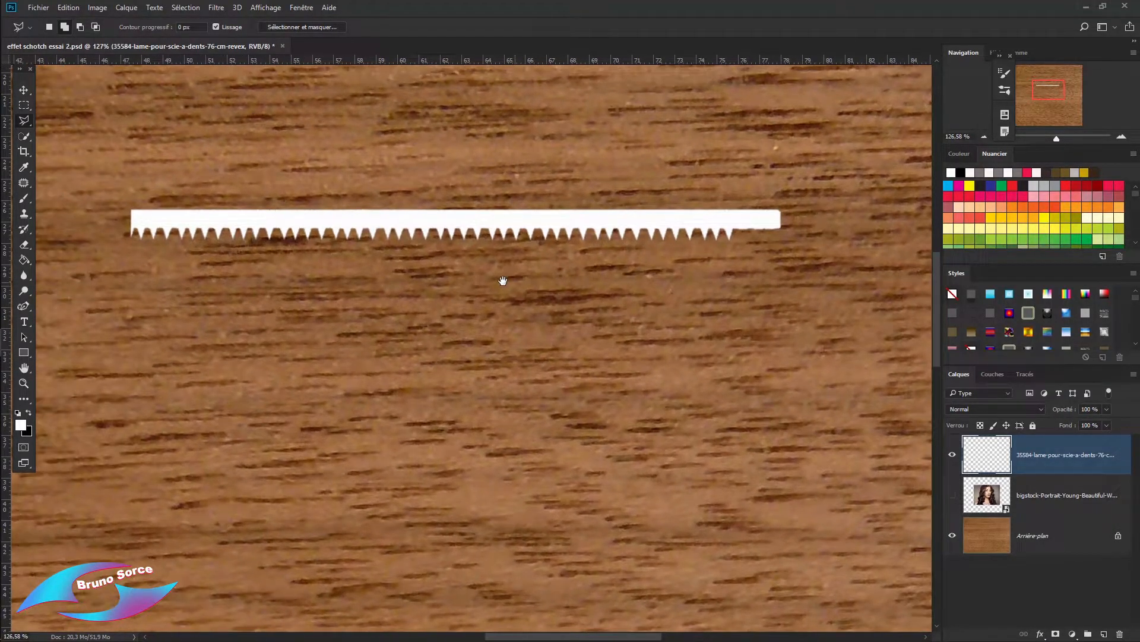
pyautogui.click(556, 199)
pyautogui.click(558, 255)
pyautogui.click(798, 259)
pyautogui.click(789, 180)
pyautogui.click(557, 200)
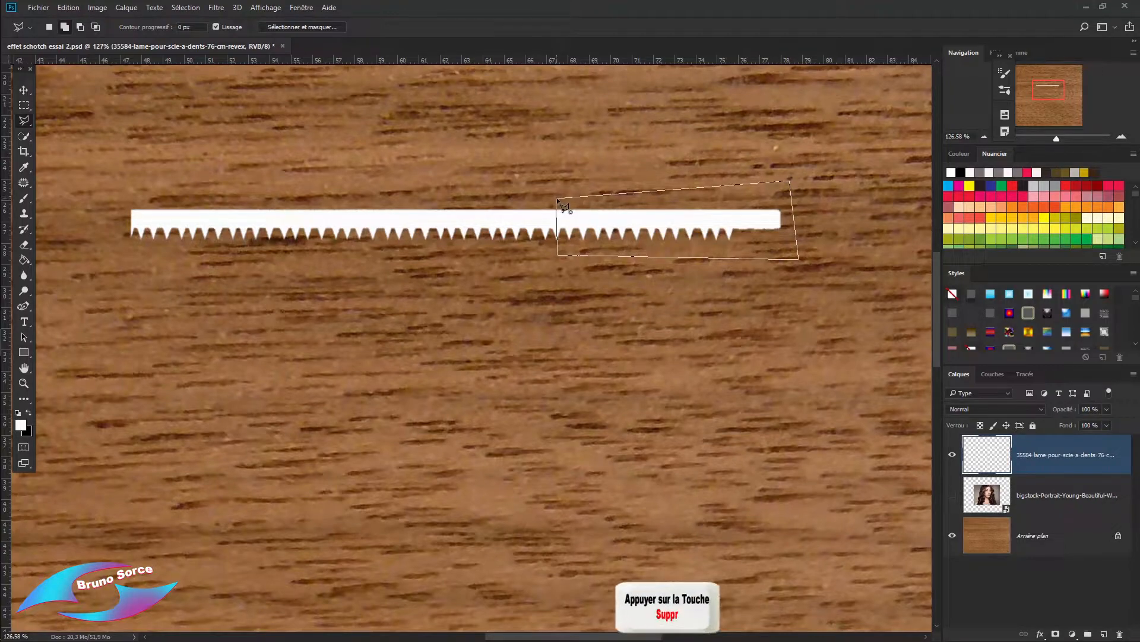
pyautogui.press('Delete')
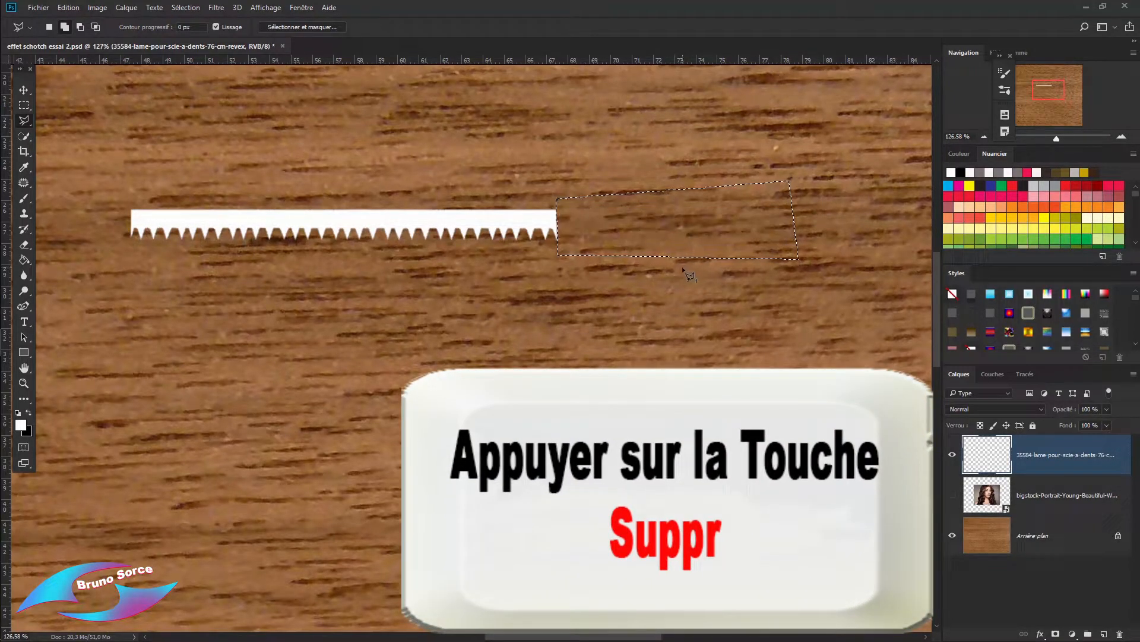
pyautogui.hotkey('ctrl', 'd')
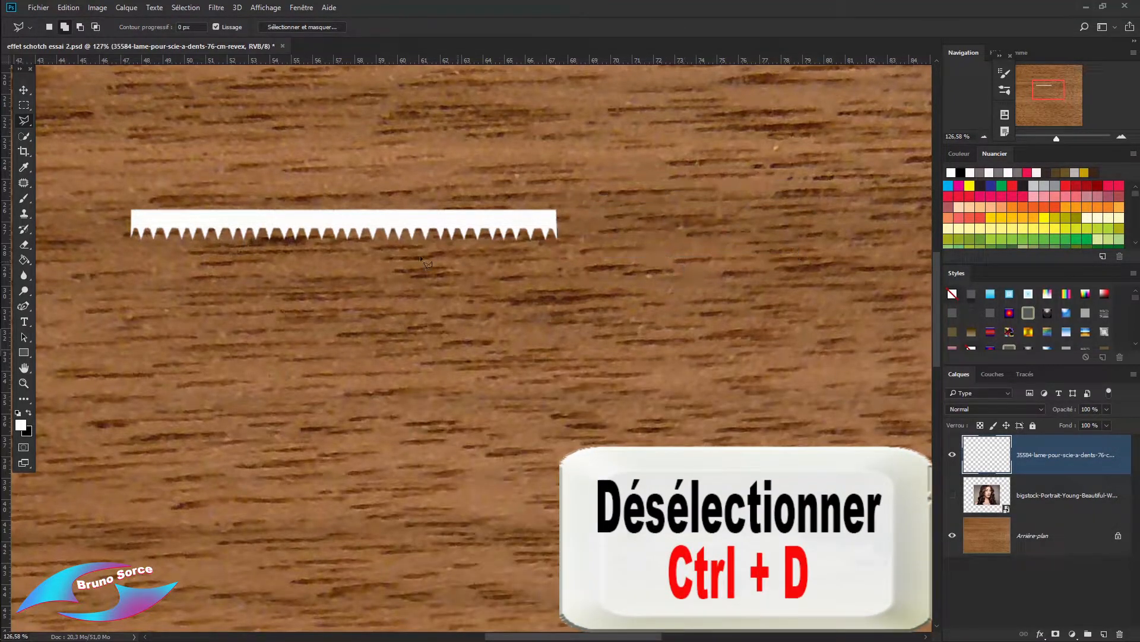
# Move the trimmed toothed strip toward the middle of the canvas and duplicate its layer.
pyautogui.click(23, 91)
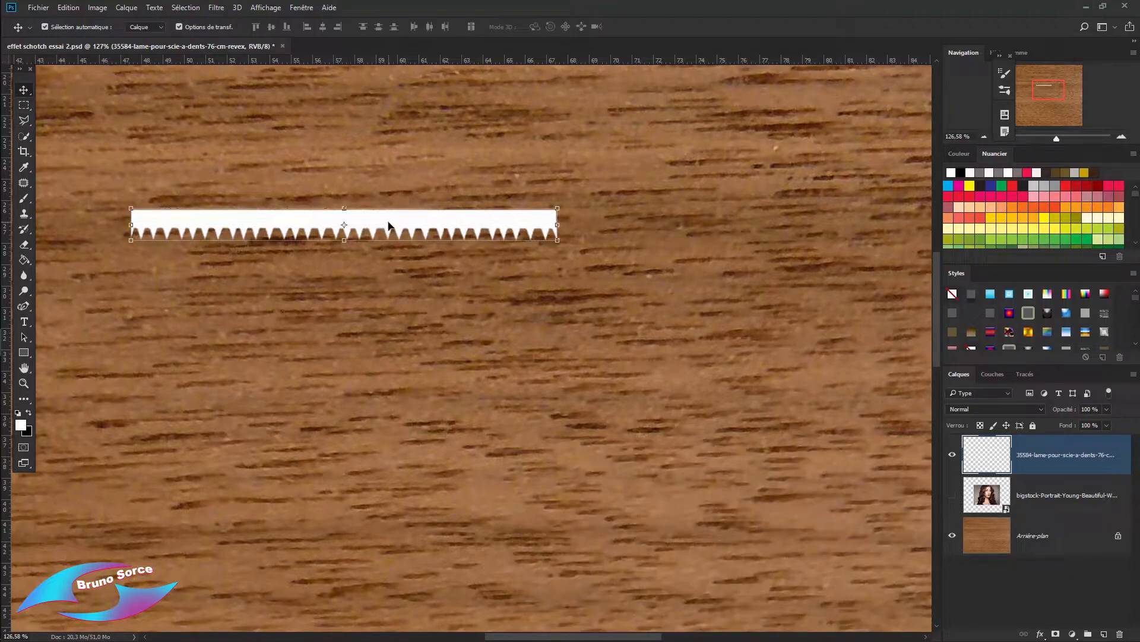
pyautogui.moveTo(389, 225); pyautogui.dragTo(480, 314)
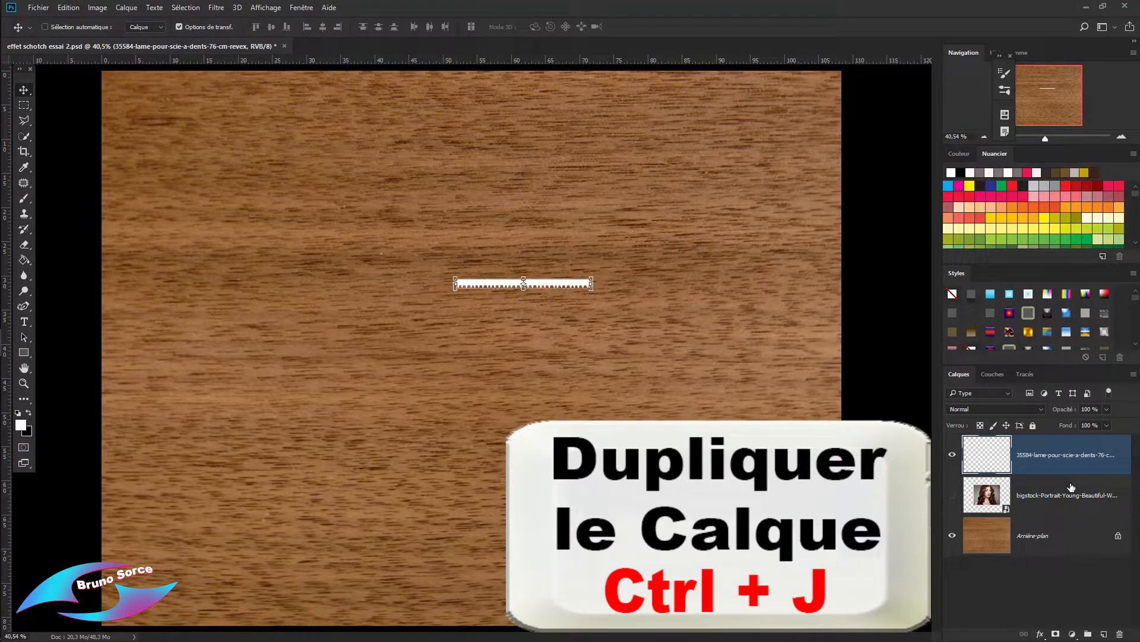
pyautogui.hotkey('ctrl', 'j')
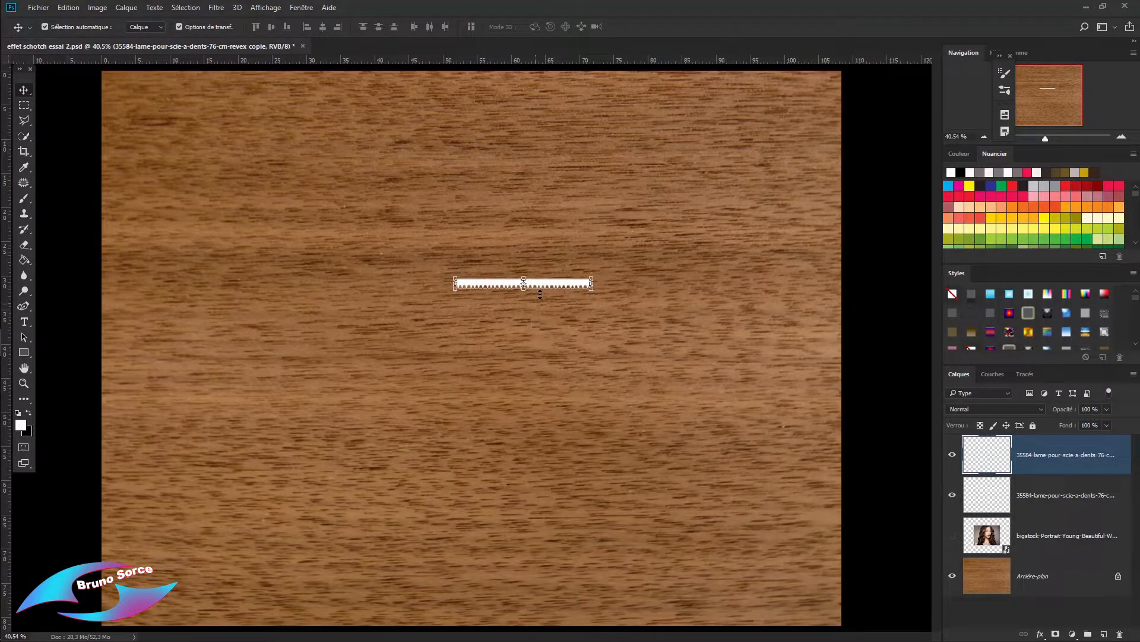
# Flip the duplicate strip vertically, then move the original near the canvas's lower edge and the duplicate into the upper part, aligned vertically.
pyautogui.click(68, 8)
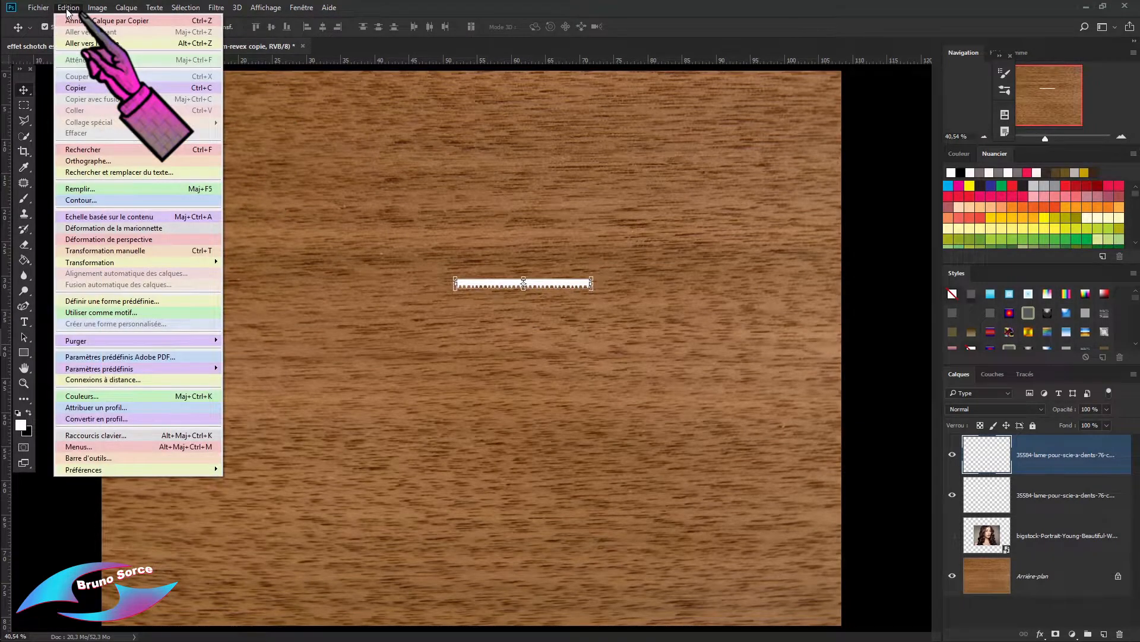
pyautogui.moveTo(76, 263)
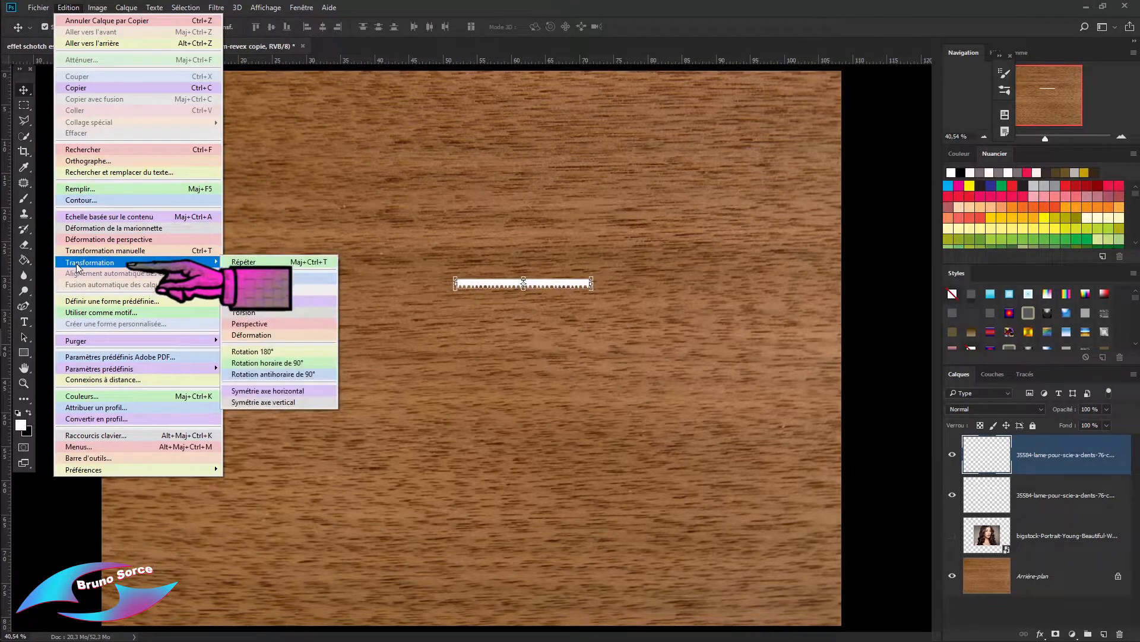
pyautogui.click(249, 405)
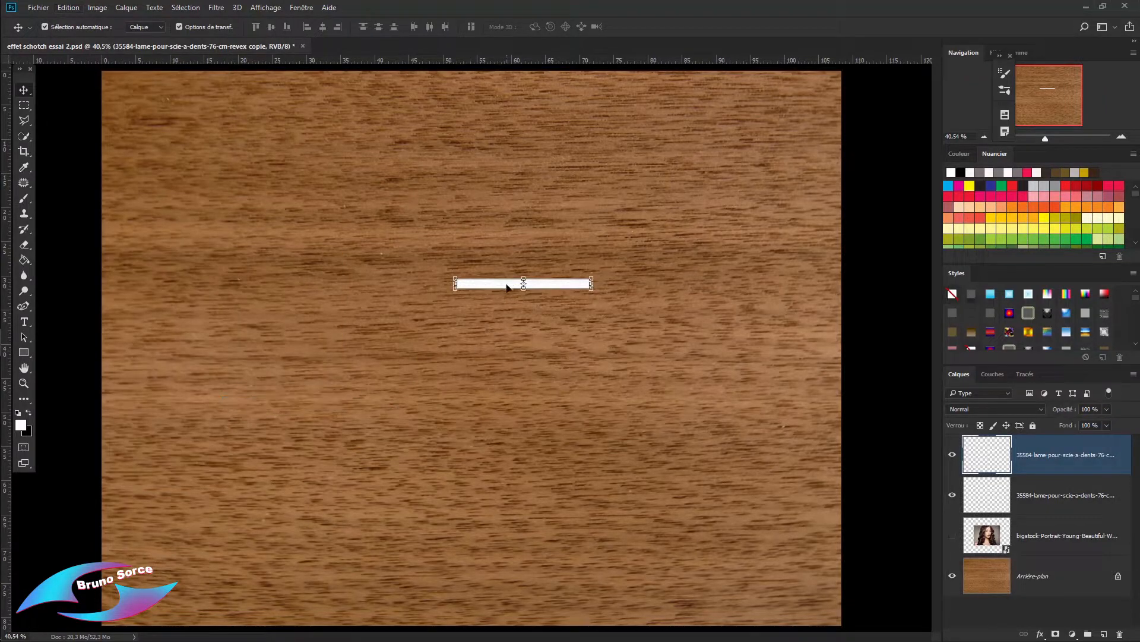
pyautogui.moveTo(508, 288); pyautogui.dragTo(535, 562)
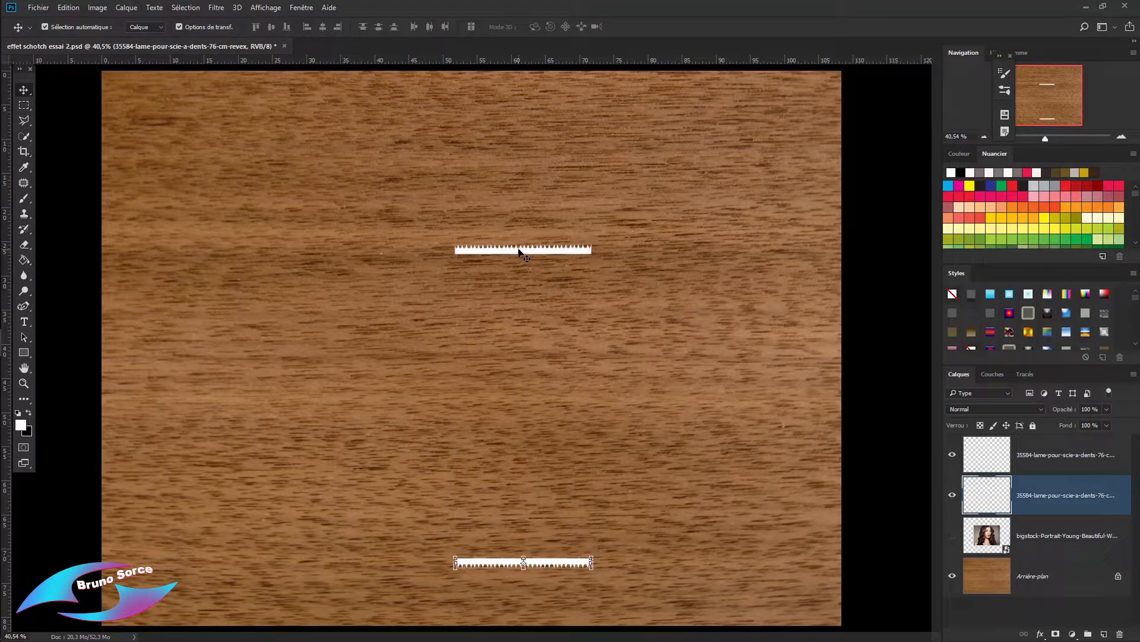
pyautogui.moveTo(520, 252); pyautogui.dragTo(521, 177)
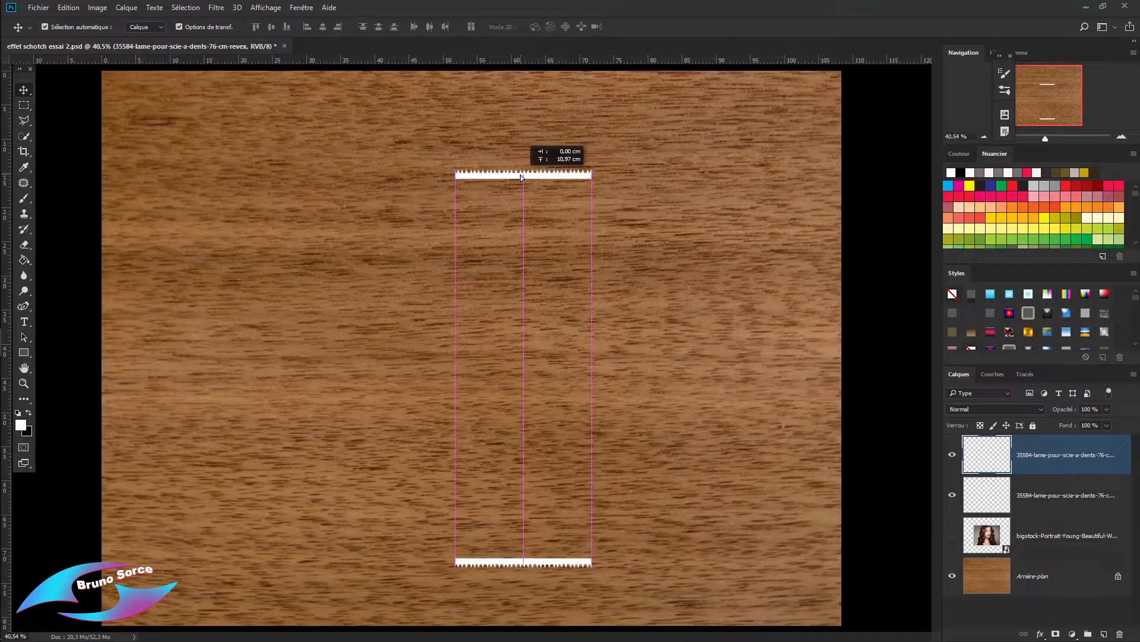
# Finish placing the flipped strip in the canvas's upper part, aligned with the lower one, and check the Repères commentés display option.
pyautogui.moveTo(520, 175)
pyautogui.mouseDown()
pyautogui.moveTo(429, 178)
pyautogui.moveTo(516, 182)
pyautogui.mouseUp()
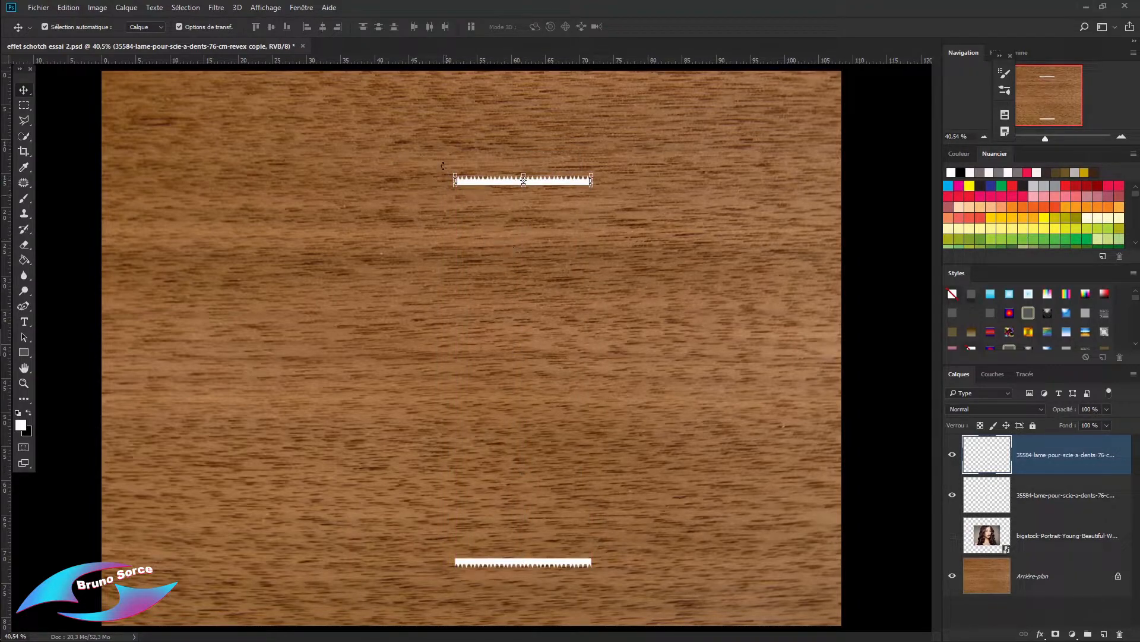
pyautogui.click(267, 9)
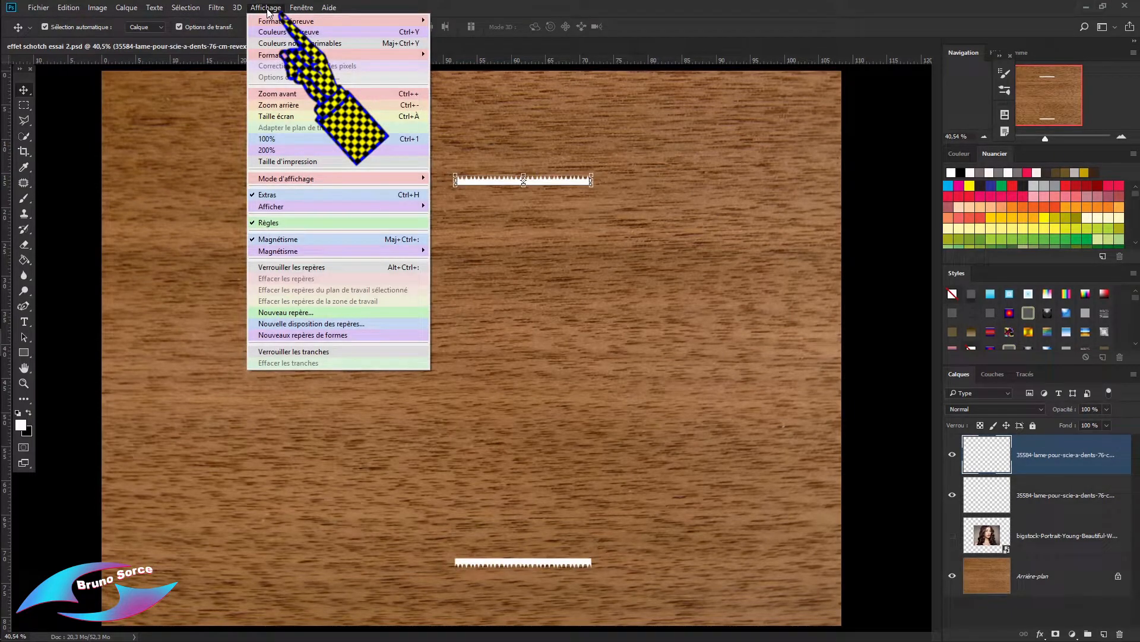
pyautogui.moveTo(274, 212)
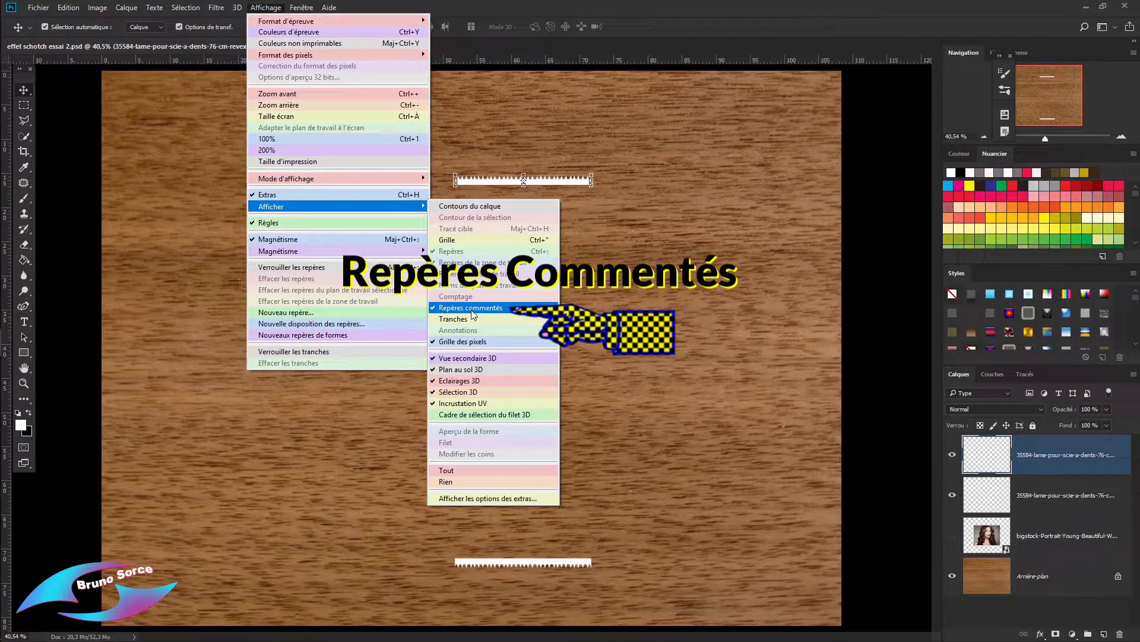
pyautogui.click(671, 27)
pyautogui.moveTo(547, 181); pyautogui.dragTo(547, 180)
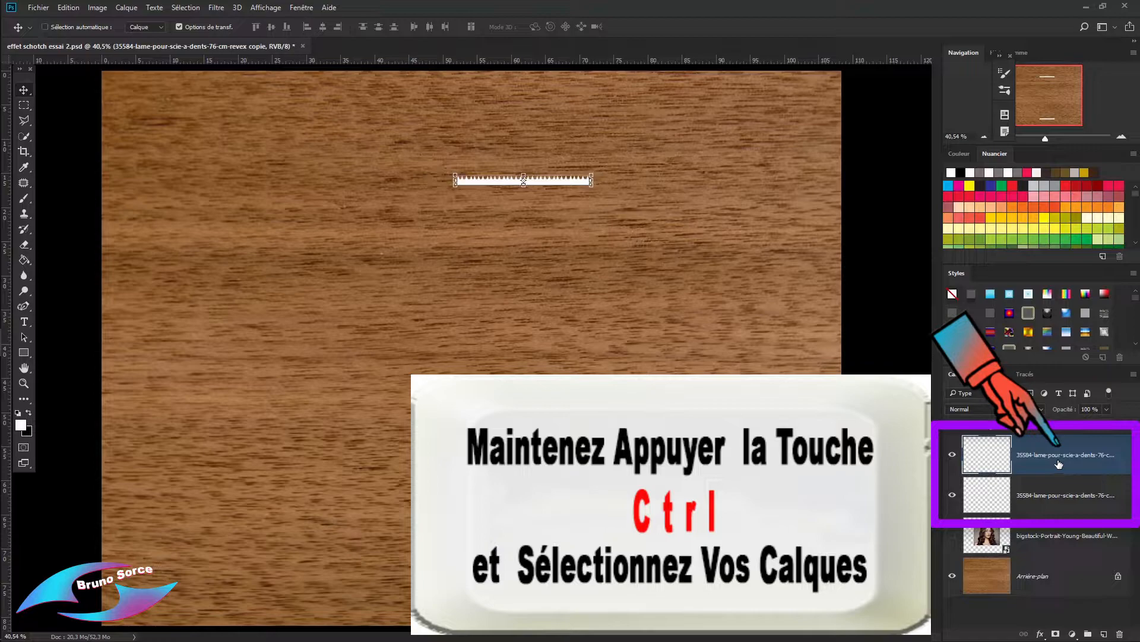
# Select both toothed strip layers and merge them into one layer.
pyautogui.keyDown('ctrl'); pyautogui.click(1051, 452); pyautogui.keyUp('ctrl')
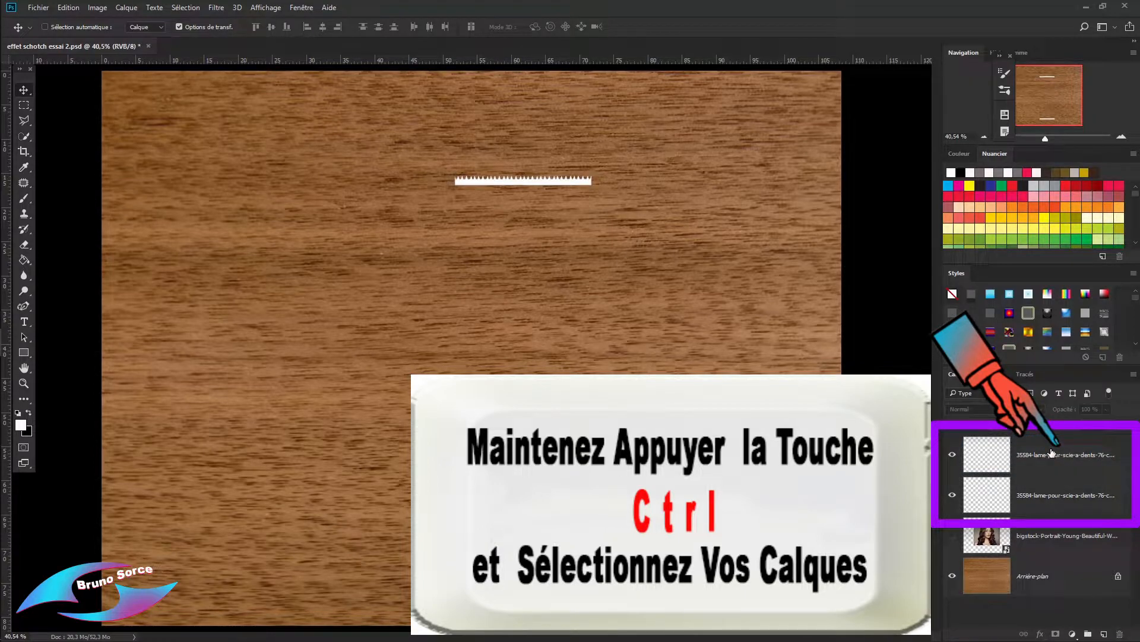
pyautogui.keyDown('ctrl'); pyautogui.click(1052, 453); pyautogui.keyUp('ctrl')
pyautogui.keyDown('ctrl'); pyautogui.click(1054, 497); pyautogui.keyUp('ctrl')
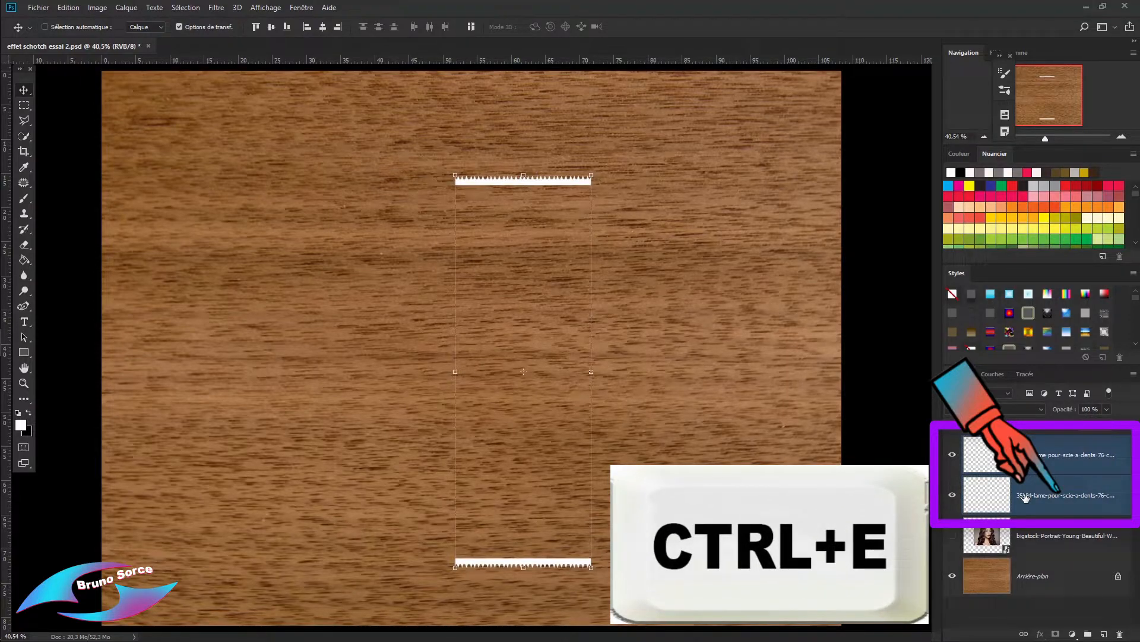
pyautogui.hotkey('ctrl', 'e')
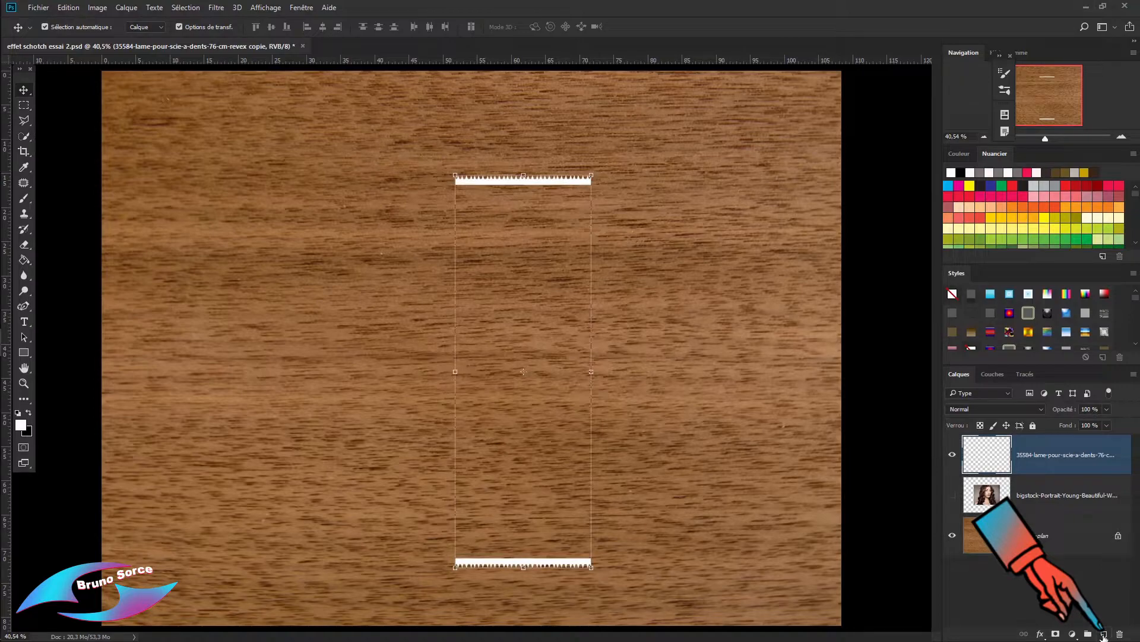
# Add a new empty layer and outline the rectangular area between the two toothed strips with a Polygonal Lasso selection, overlapping both strips' solid parts.
pyautogui.click(1104, 634)
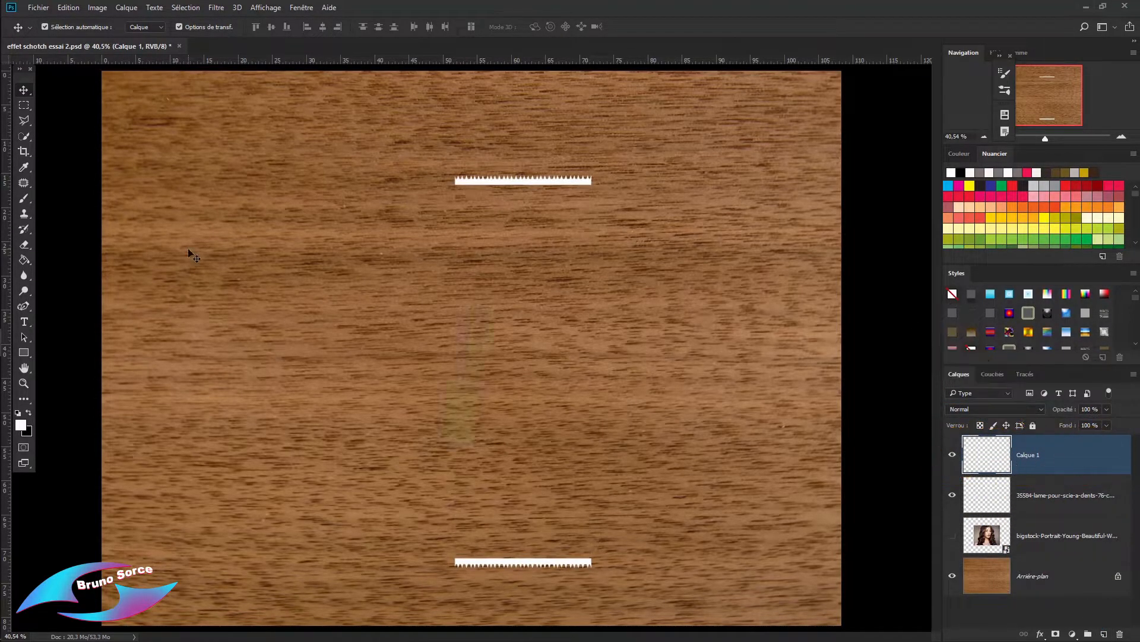
pyautogui.click(23, 119)
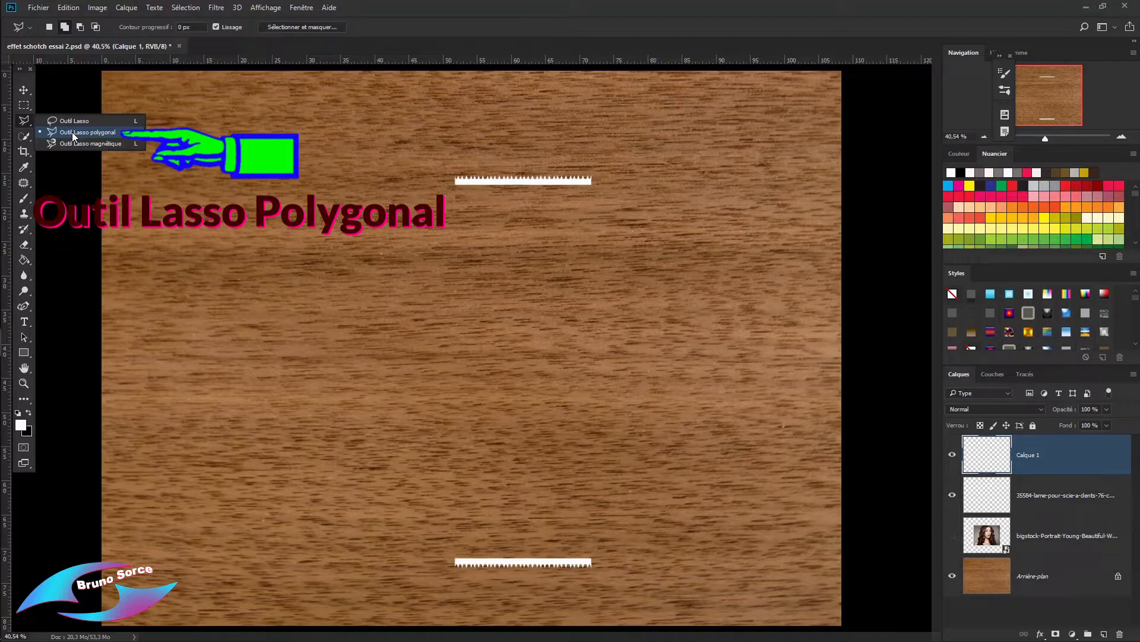
pyautogui.click(73, 132)
pyautogui.scroll(1, 452, 205)
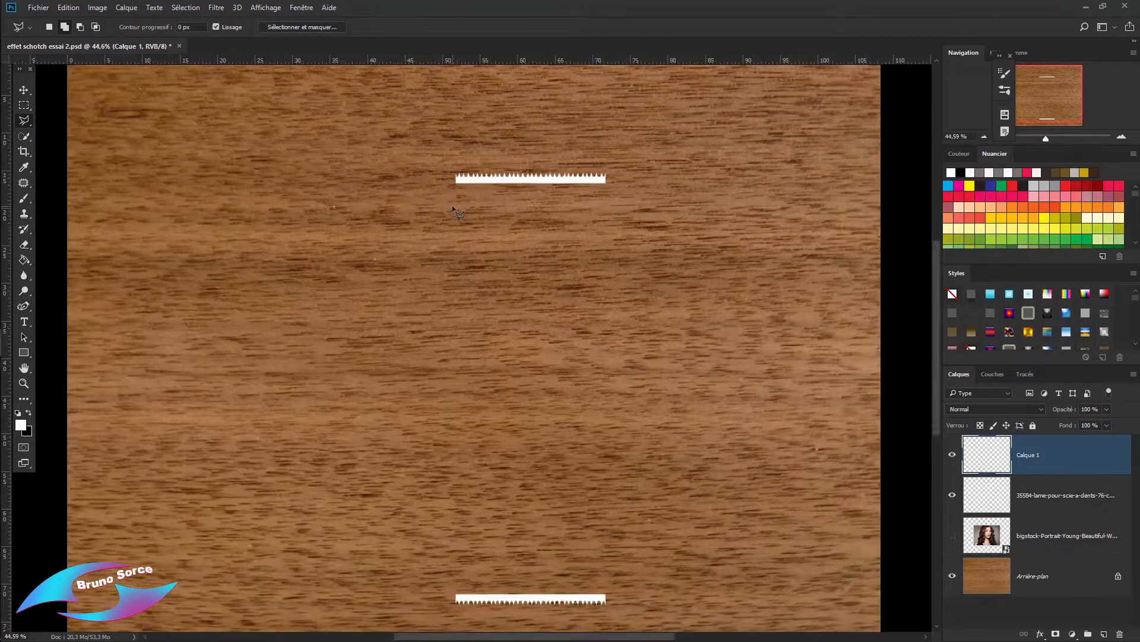
pyautogui.scroll(5, 453, 208)
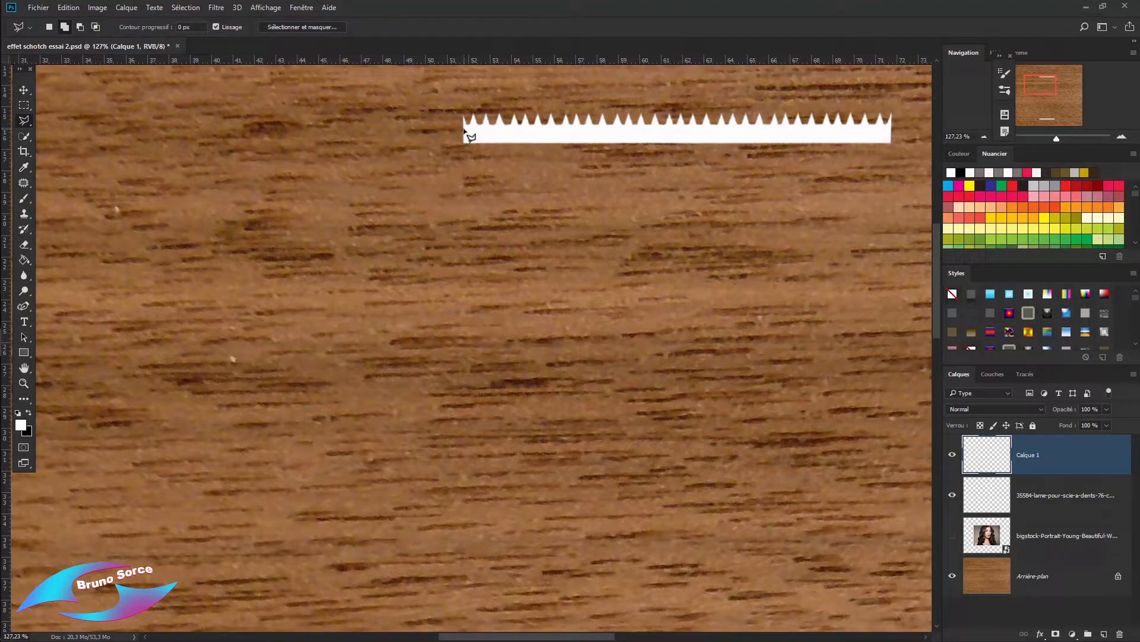
pyautogui.click(464, 130)
pyautogui.moveTo(491, 580)
pyautogui.mouseDown()
pyautogui.moveTo(474, 364)
pyautogui.moveTo(484, 76)
pyautogui.mouseUp()
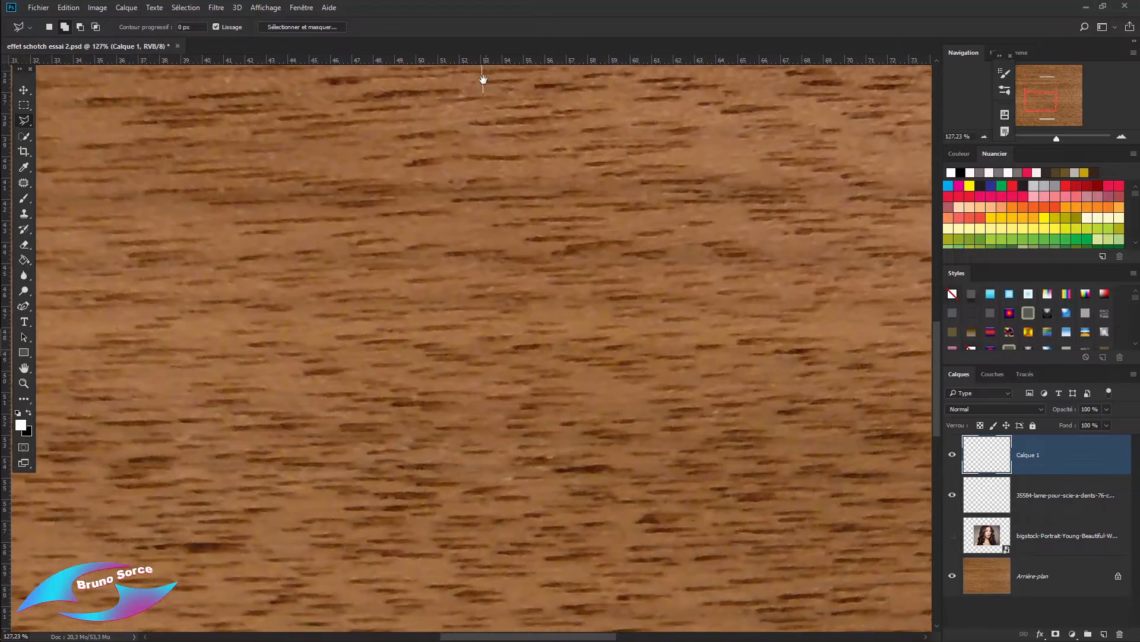
pyautogui.moveTo(460, 540); pyautogui.dragTo(469, 149)
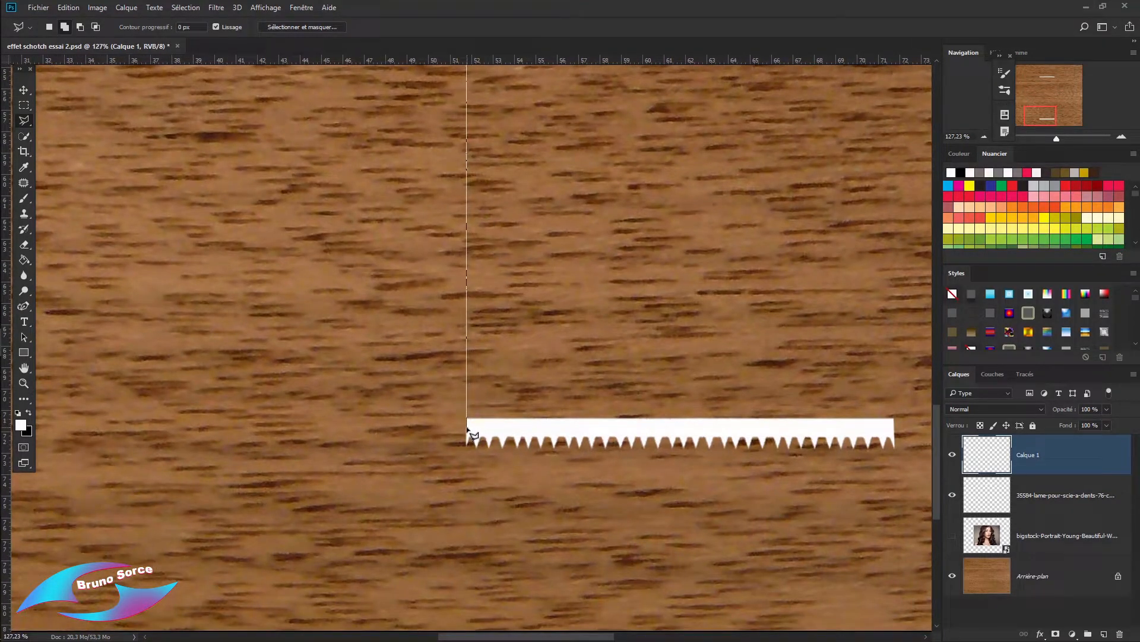
pyautogui.click(467, 428)
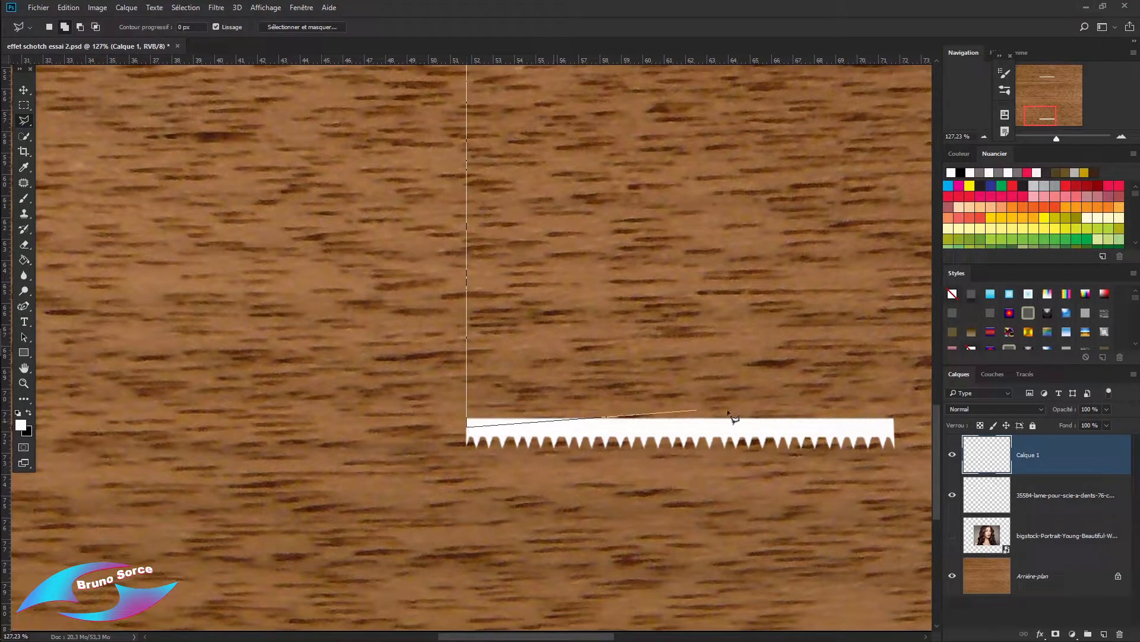
pyautogui.click(894, 428)
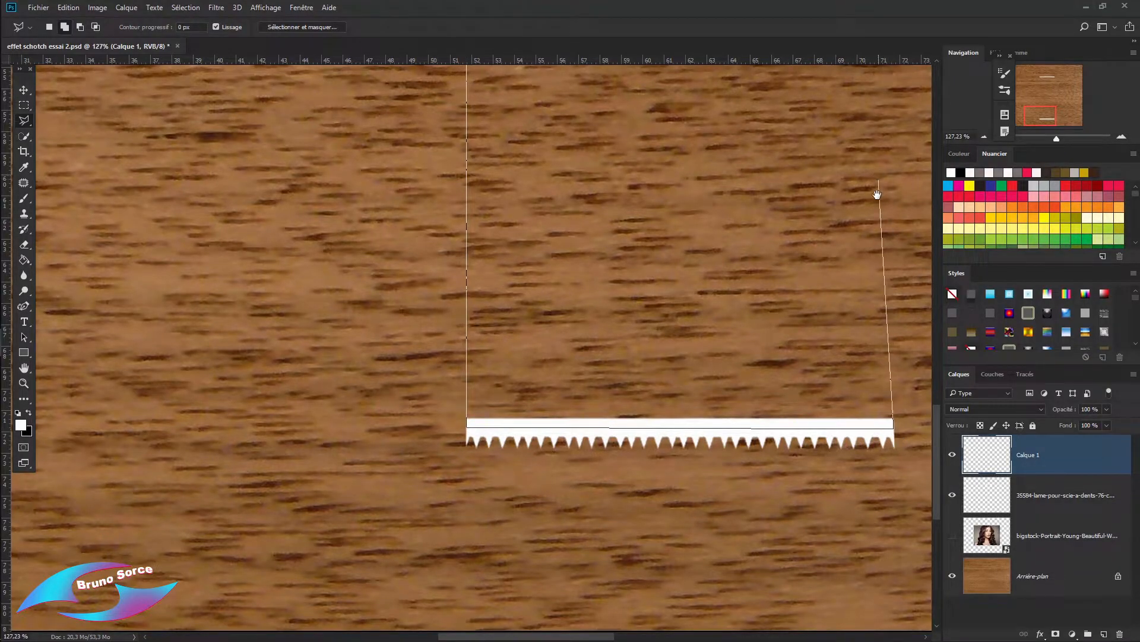
pyautogui.moveTo(877, 191)
pyautogui.mouseDown()
pyautogui.moveTo(848, 281)
pyautogui.moveTo(652, 554)
pyautogui.moveTo(636, 629)
pyautogui.mouseUp()
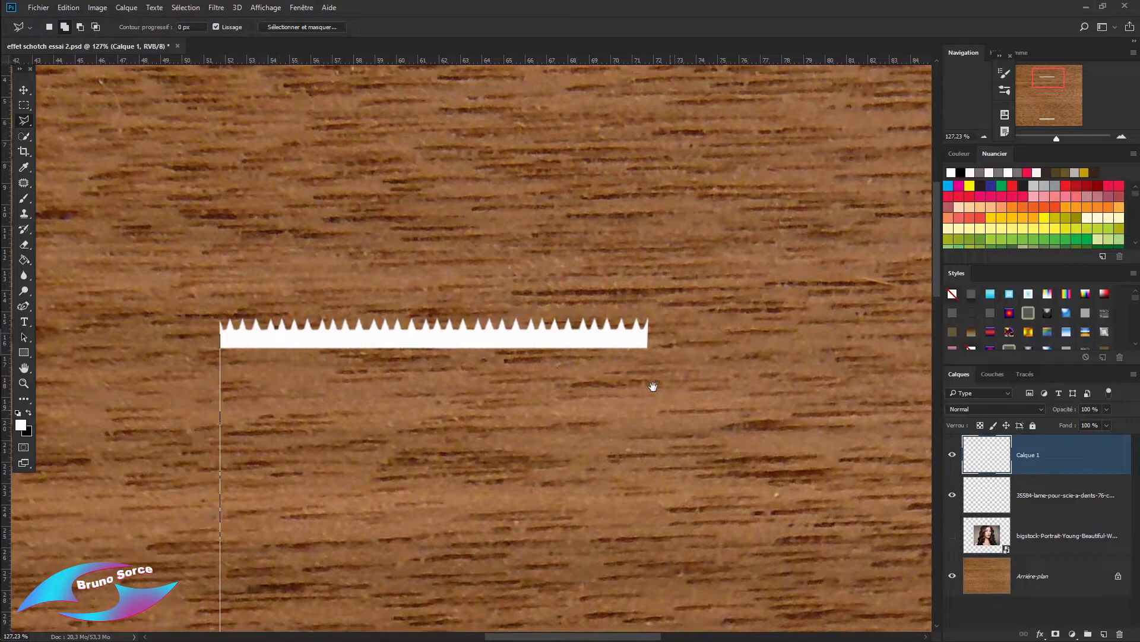
pyautogui.doubleClick(648, 343)
pyautogui.click(649, 336)
pyautogui.click(221, 337)
pyautogui.scroll(-5, 603, 404)
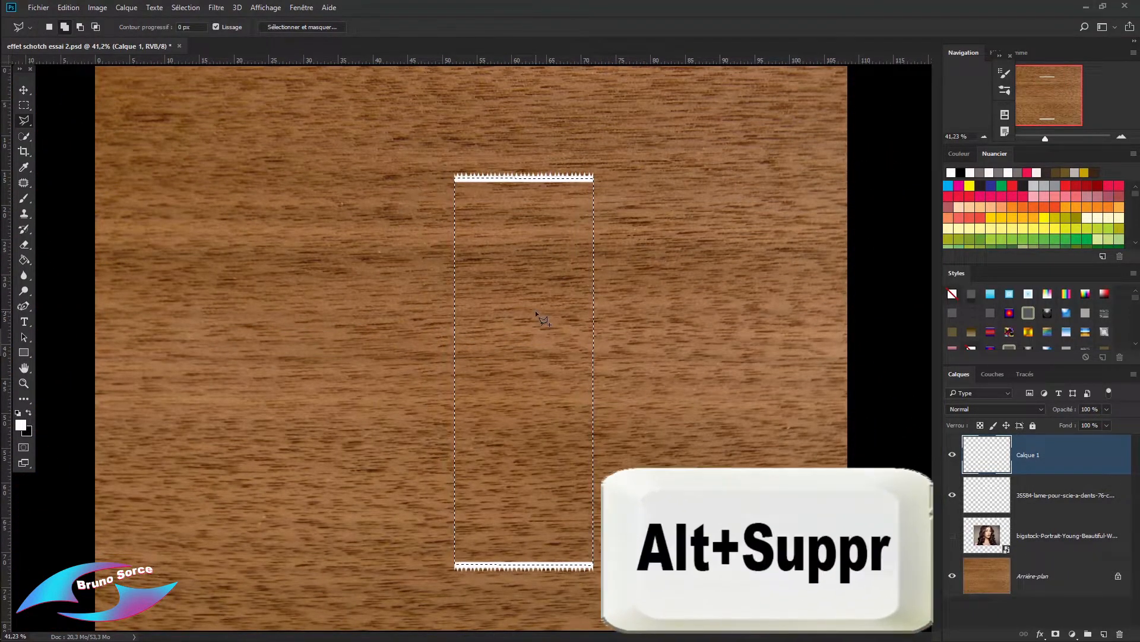
# Fill the selection with white, deselect it, and merge the filled layer with the toothed strips layer.
pyautogui.press('alt')
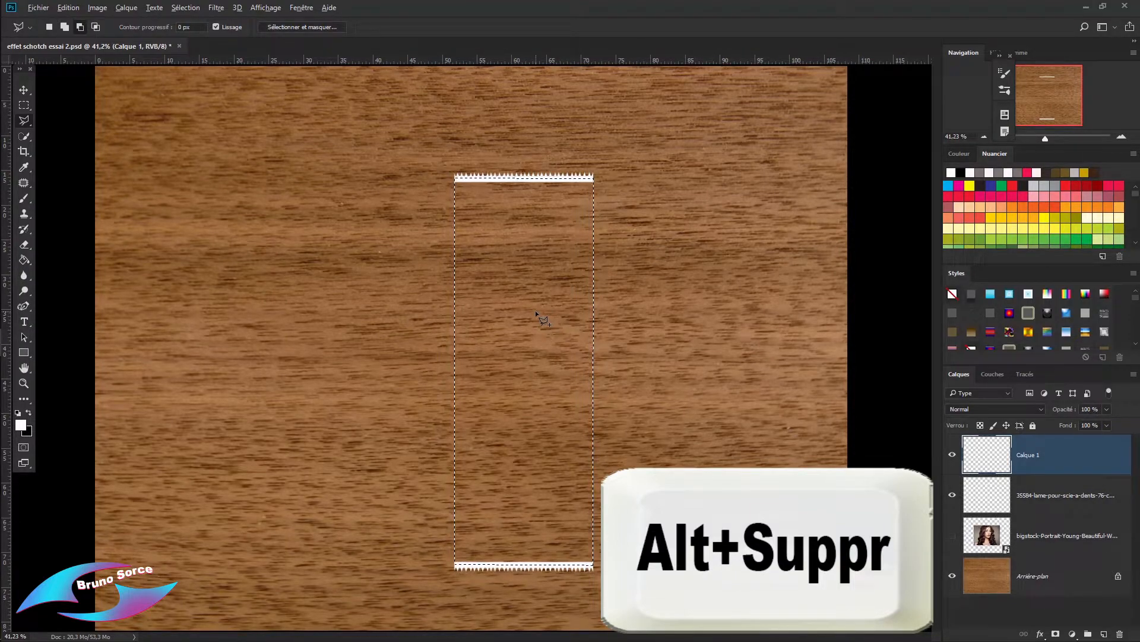
pyautogui.hotkey('alt', 'Delete')
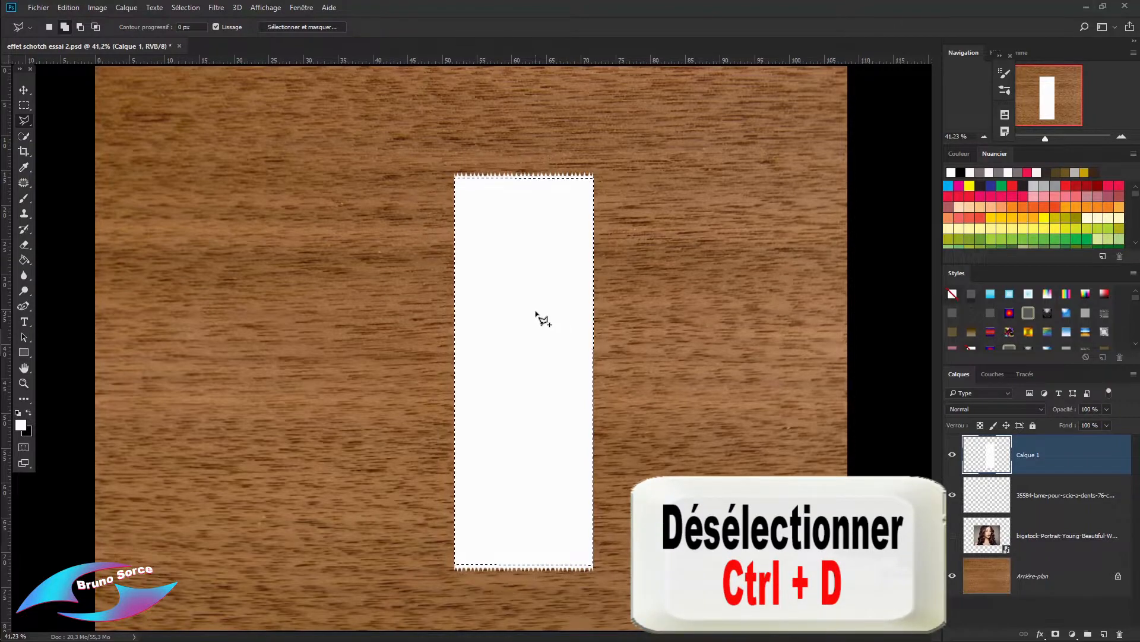
pyautogui.hotkey('ctrl', 'd')
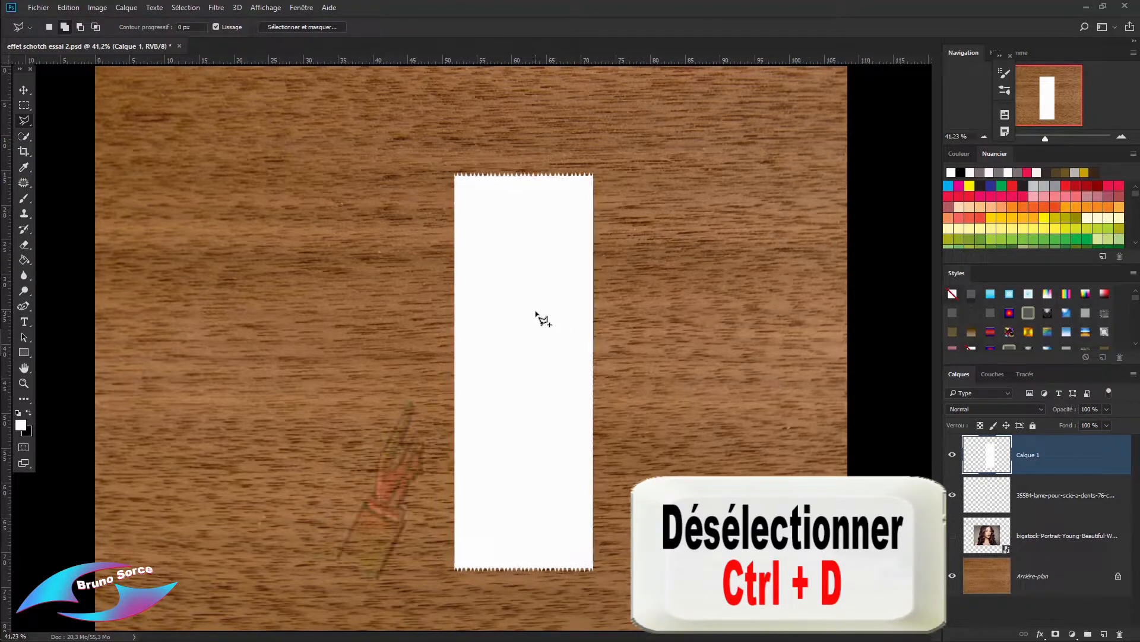
pyautogui.keyDown('ctrl'); pyautogui.click(1052, 496); pyautogui.keyUp('ctrl')
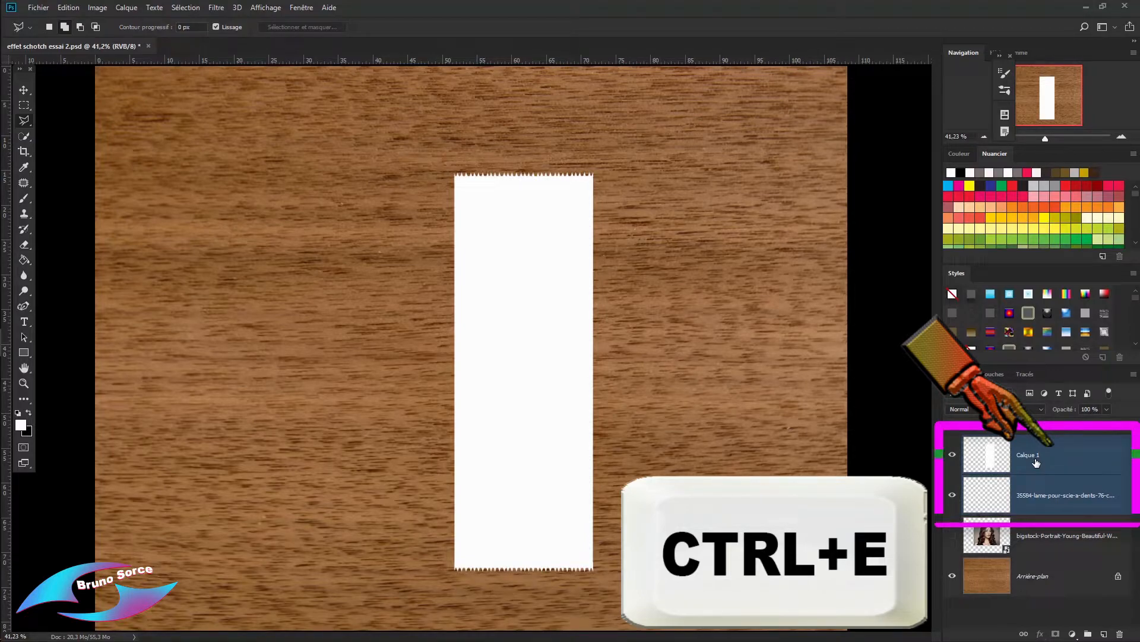
pyautogui.hotkey('ctrl', 'e')
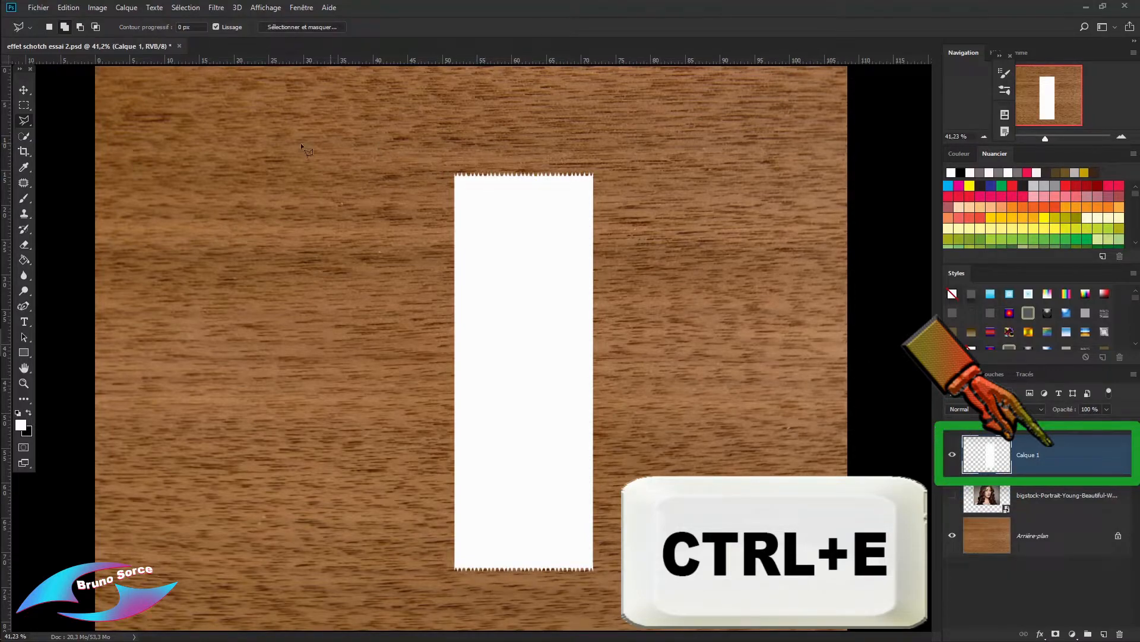
# Show the portrait layer and move the white tape piece over the photo's right edge.
pyautogui.click(23, 90)
pyautogui.moveTo(533, 281); pyautogui.dragTo(552, 258)
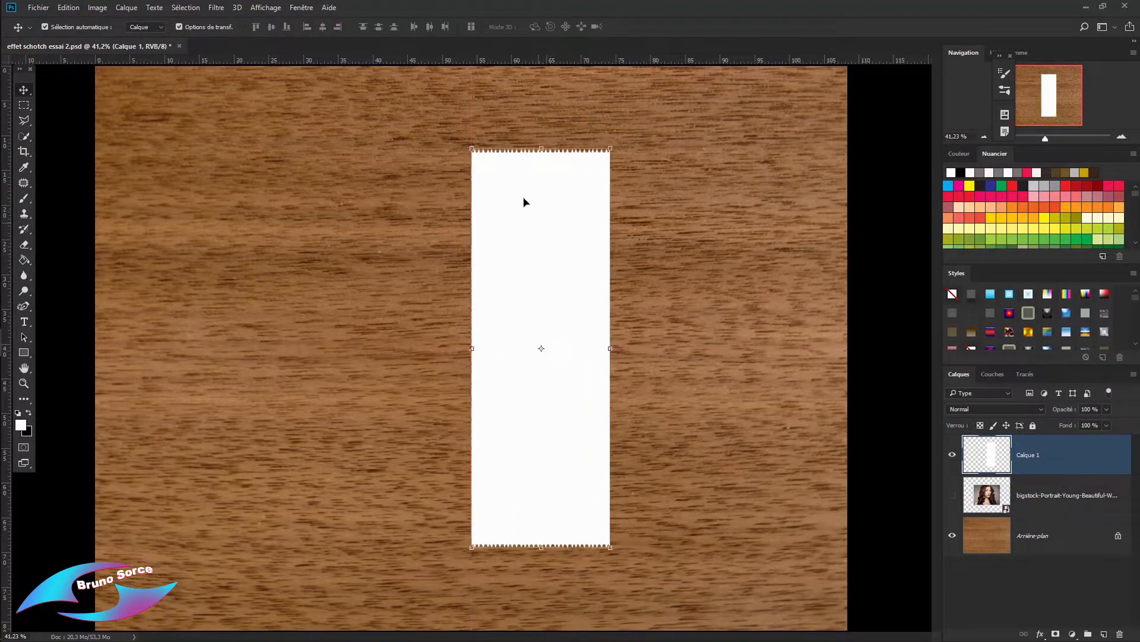
pyautogui.click(953, 498)
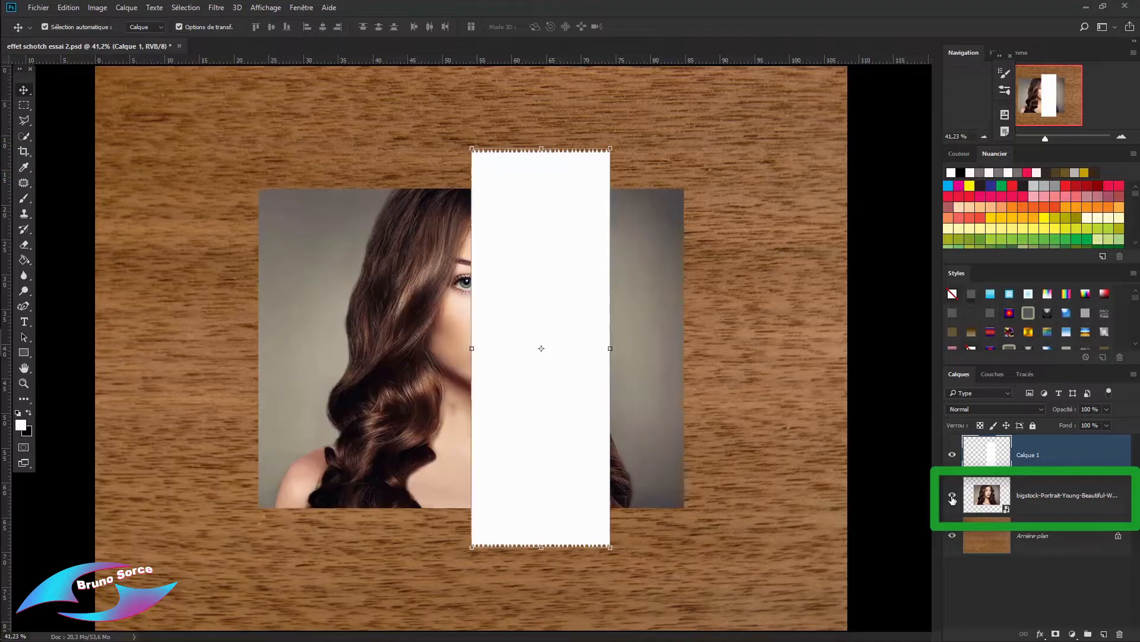
pyautogui.moveTo(557, 318); pyautogui.dragTo(714, 308)
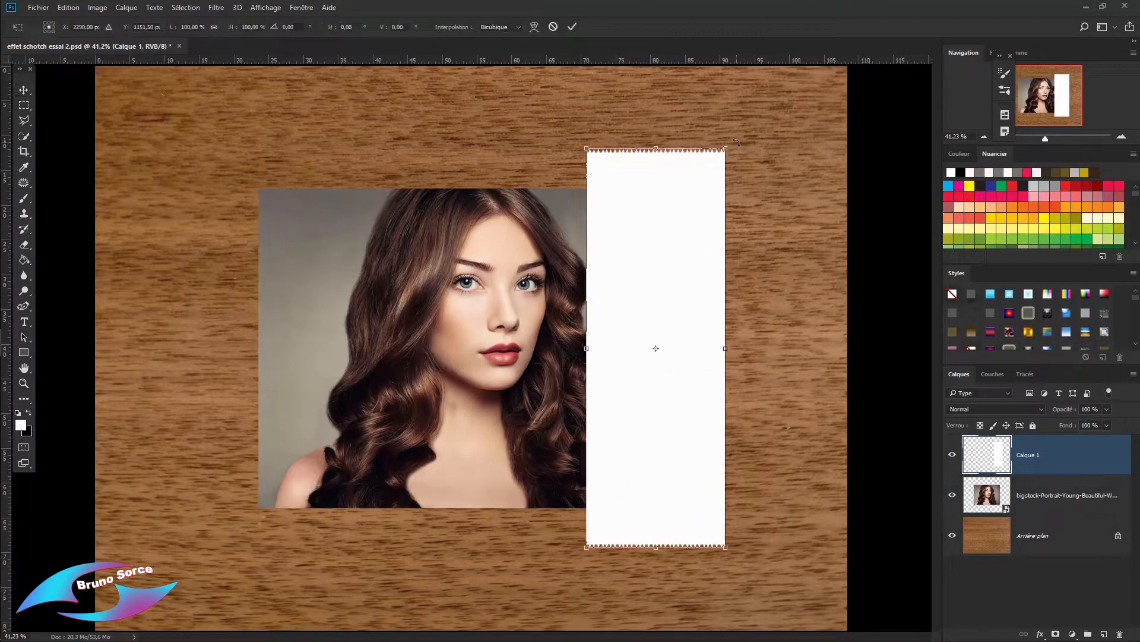
# Rotate the tape to about -42.19°, scale it down proportionally, and place it across the portrait's upper-right corner.
pyautogui.moveTo(736, 142); pyautogui.dragTo(577, 155)
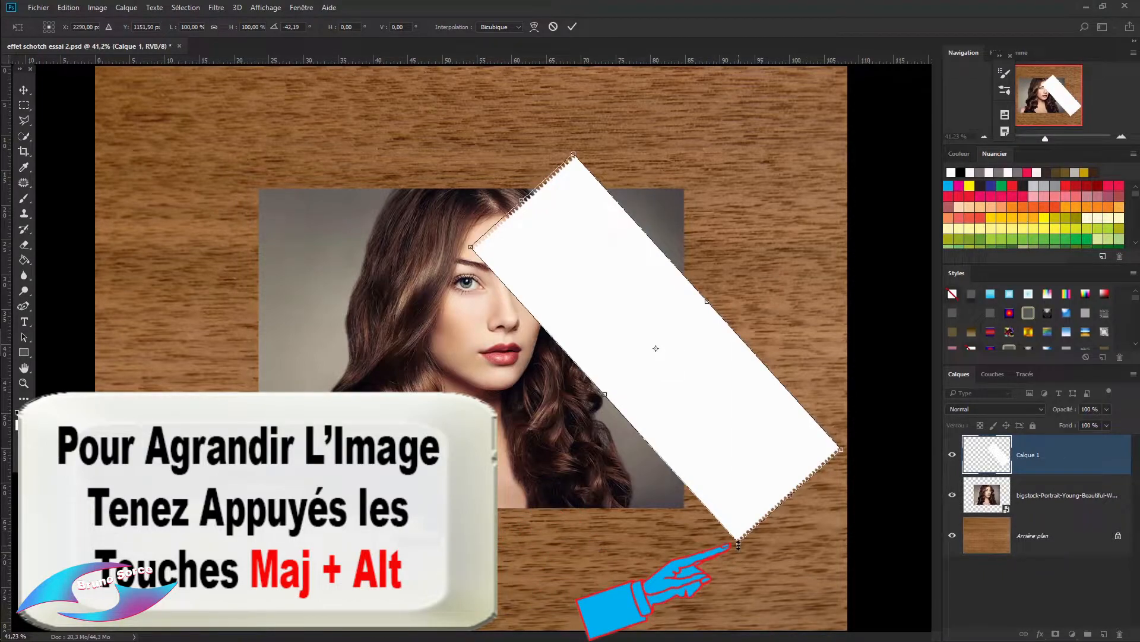
pyautogui.moveTo(738, 542); pyautogui.dragTo(679, 442)
pyautogui.moveTo(683, 388); pyautogui.dragTo(706, 238)
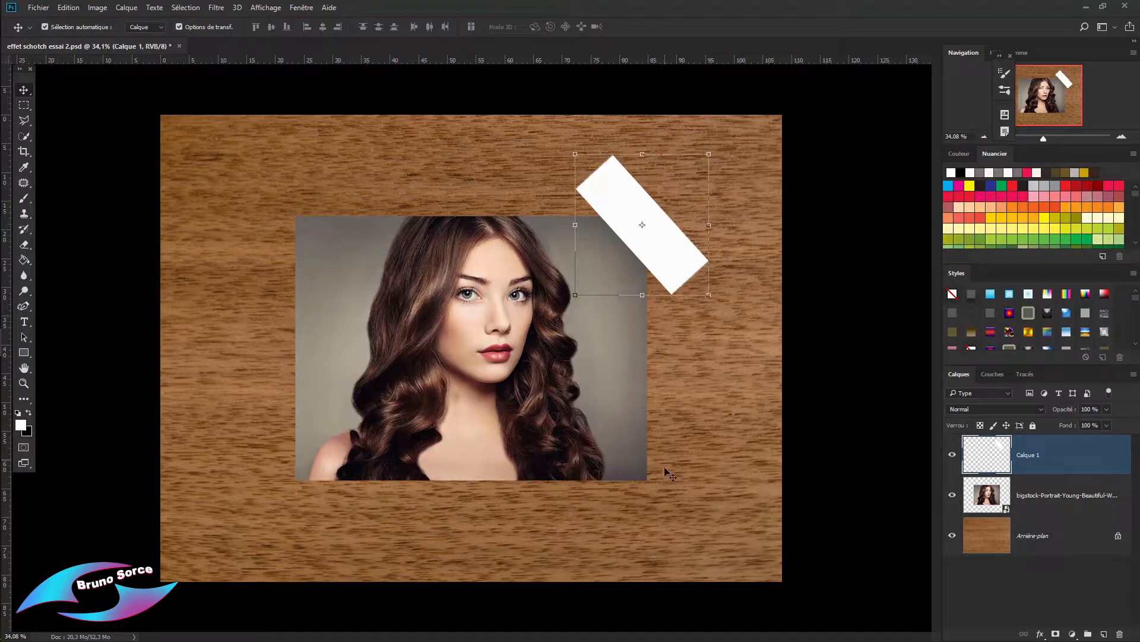
# Set the tape layer's fill opacity to 25% in its blending options.
pyautogui.doubleClick(1108, 461)
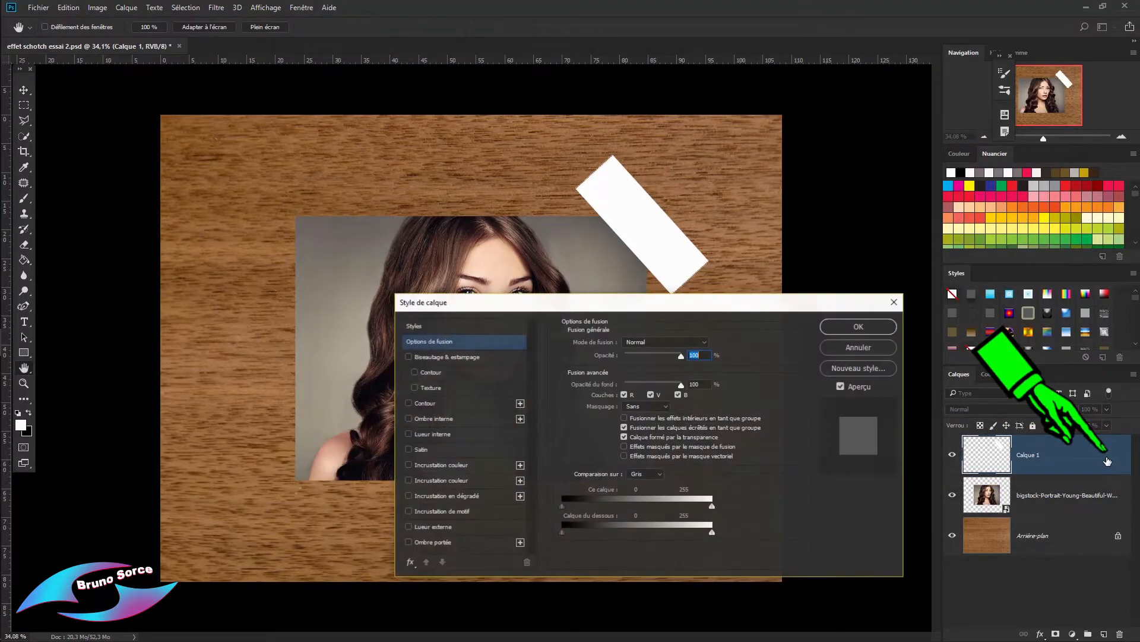
pyautogui.click(854, 348)
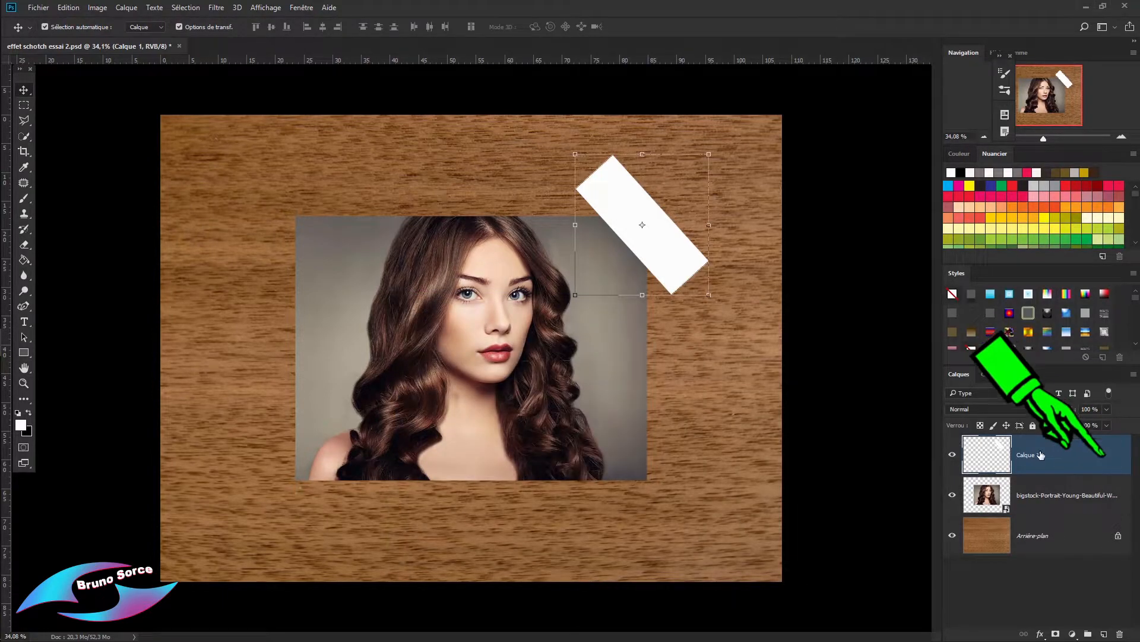
pyautogui.click(1039, 635)
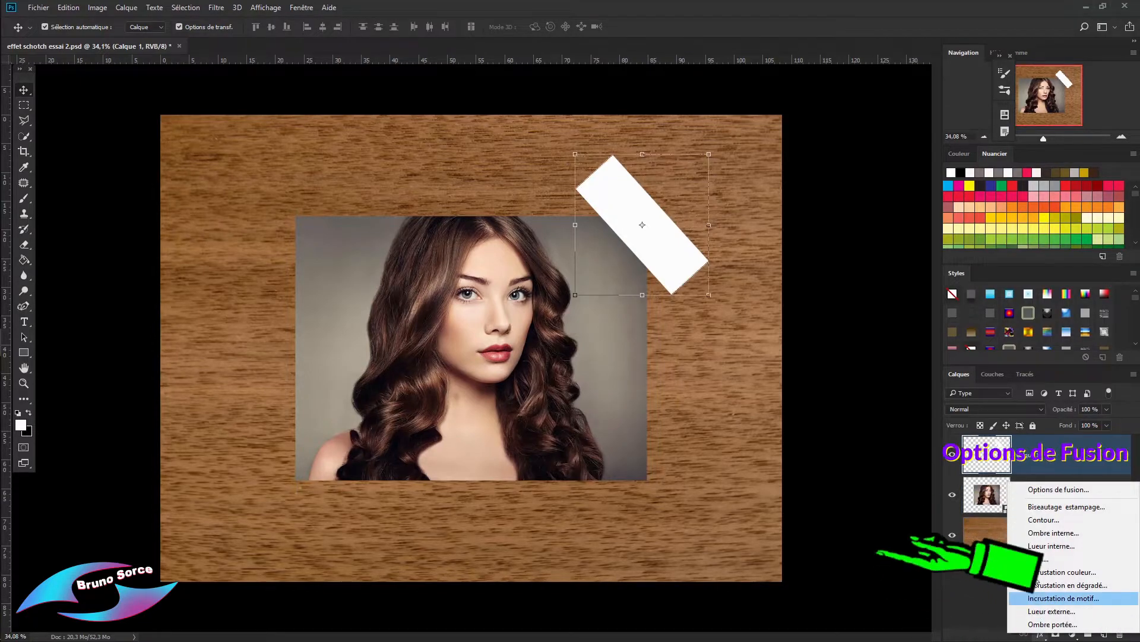
pyautogui.click(1034, 490)
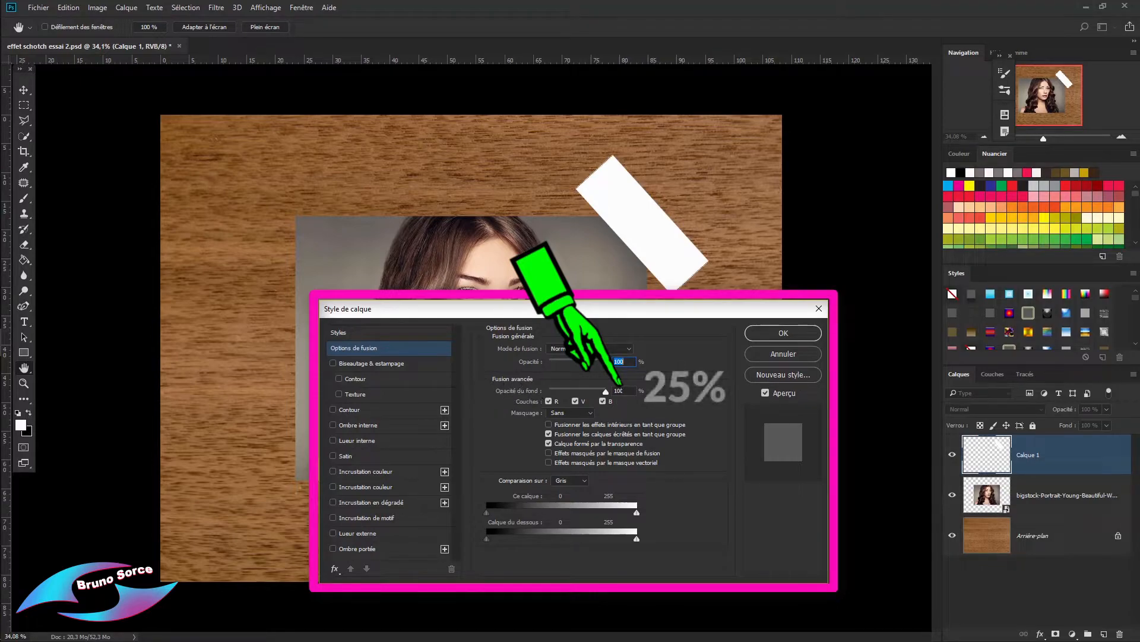
pyautogui.moveTo(625, 391); pyautogui.dragTo(608, 391)
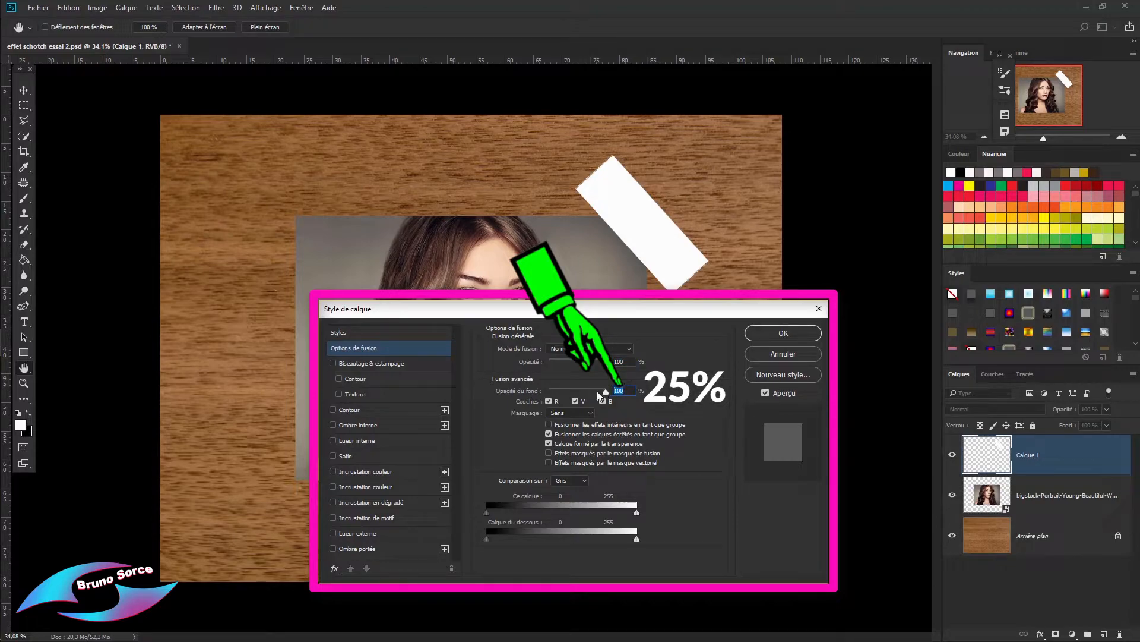
pyautogui.write('25')
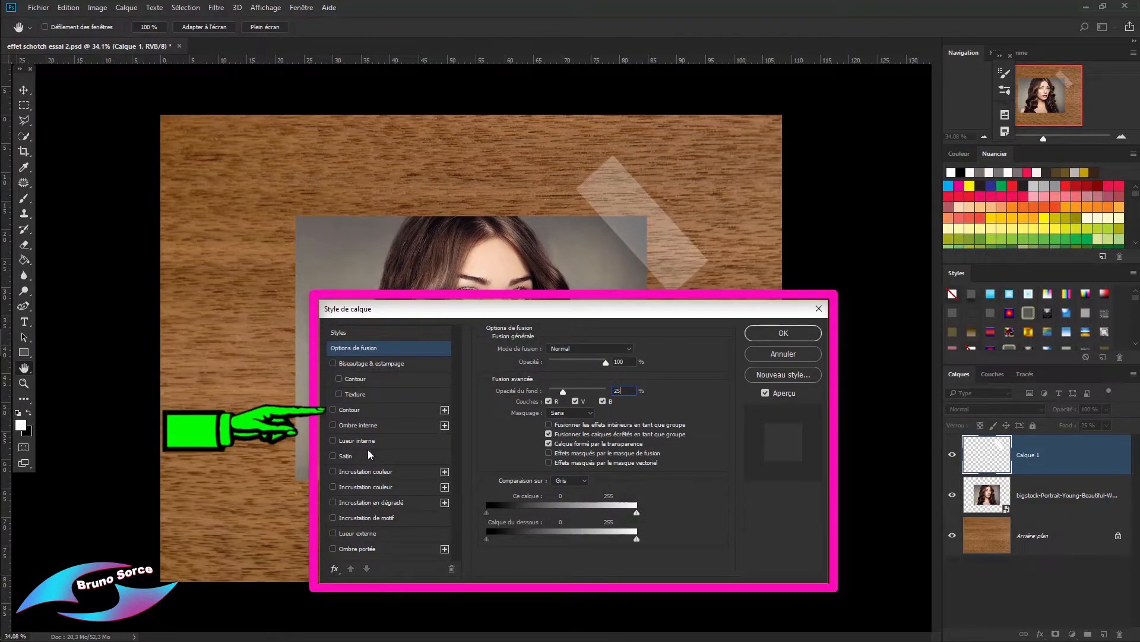
# Add a white 1 px inside stroke (Contour) at 35% opacity to the tape layer.
pyautogui.click(333, 409)
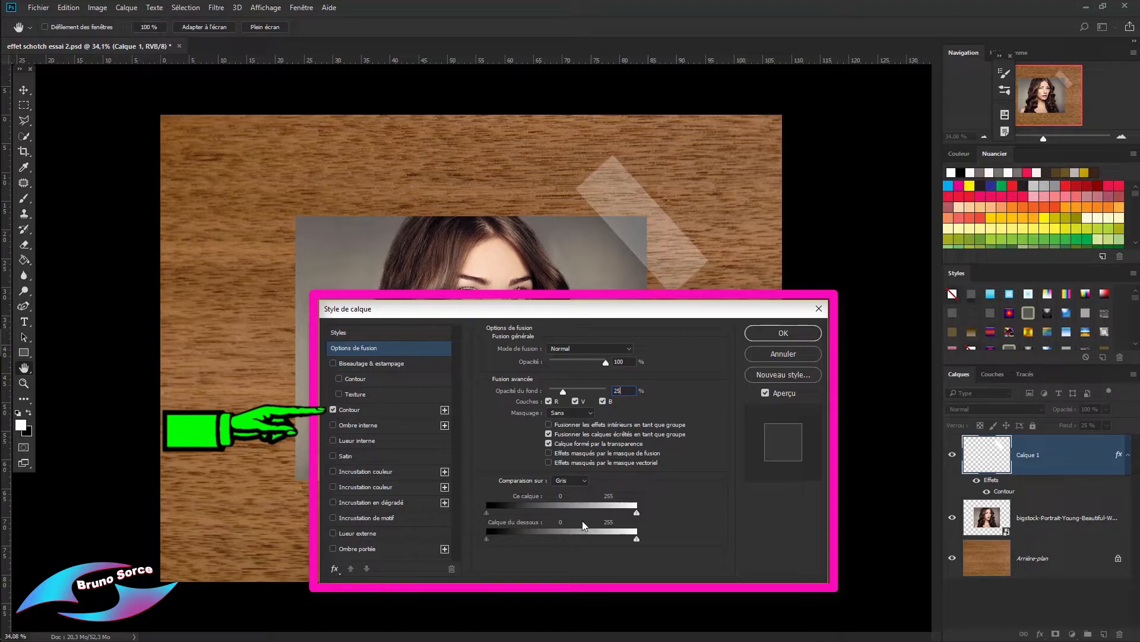
pyautogui.click(347, 411)
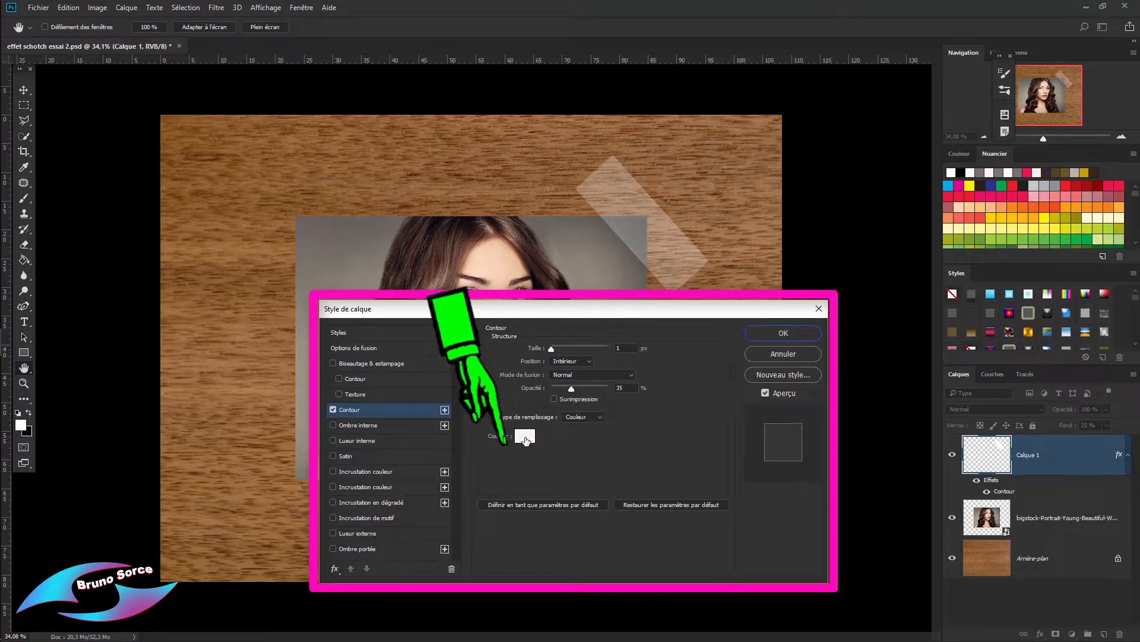
# Add an inner glow with 19% opacity, 46% noise and 215 px size to the tape, plus a drop shadow.
pyautogui.click(357, 442)
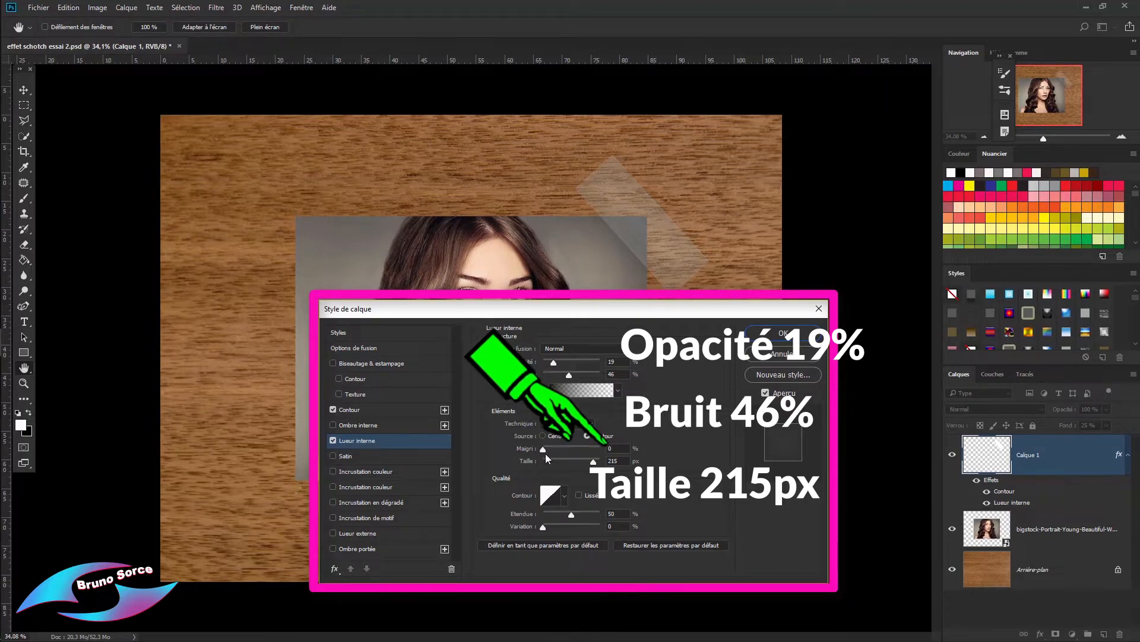
pyautogui.click(593, 462)
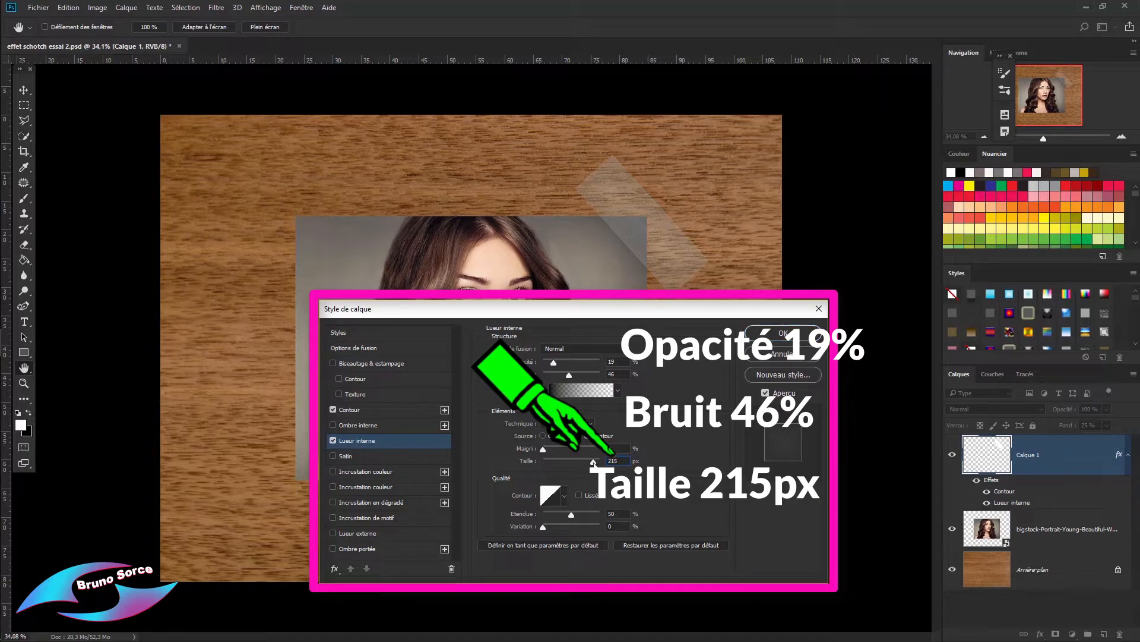
pyautogui.click(364, 548)
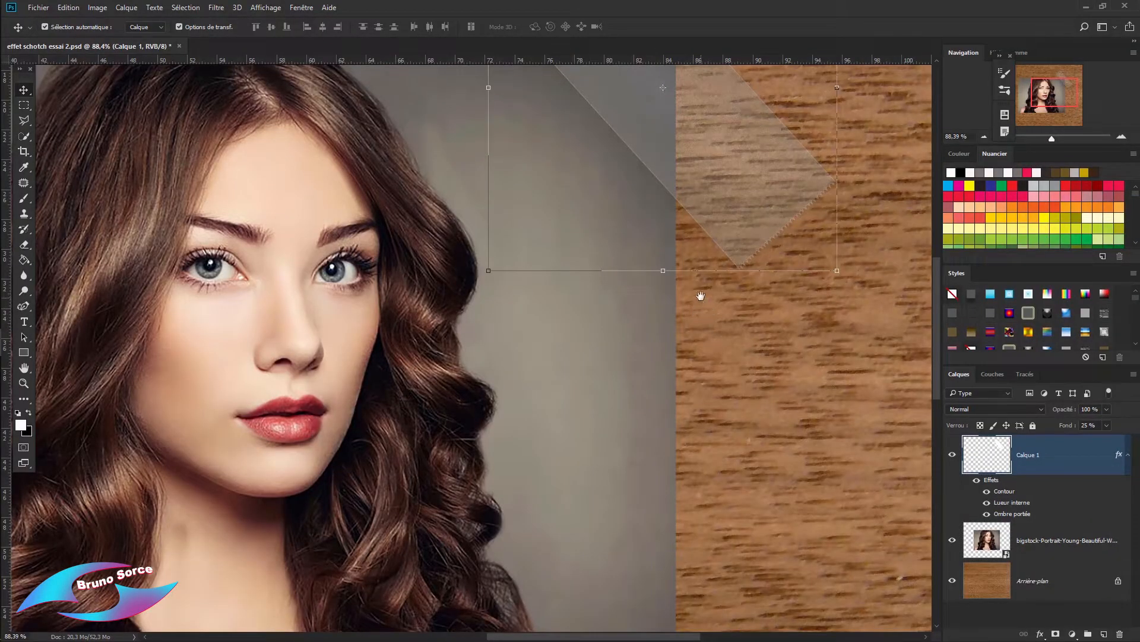
# Compare the tape's look with its stroke and inner glow effects hidden and shown.
pyautogui.moveTo(683, 326); pyautogui.dragTo(600, 499)
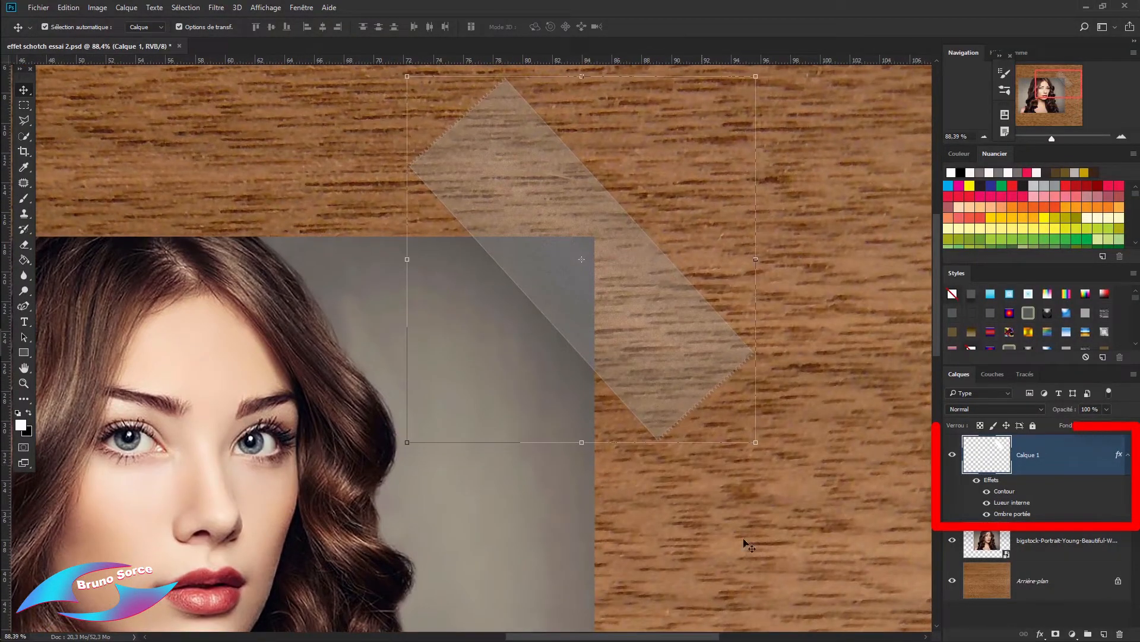
pyautogui.click(988, 493)
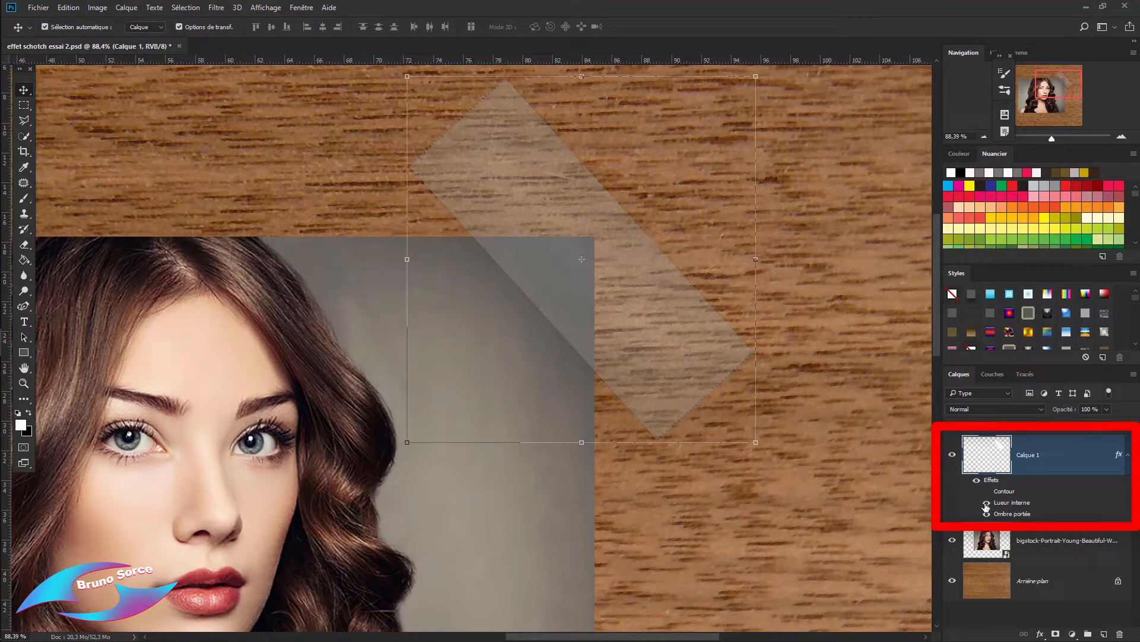
pyautogui.click(986, 504)
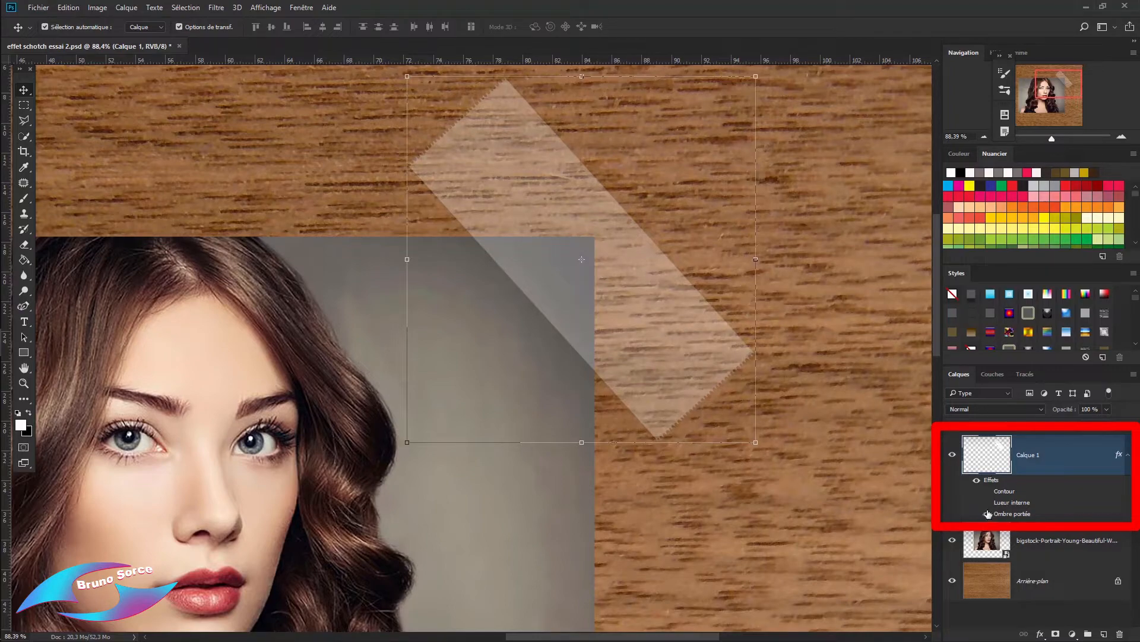
pyautogui.click(988, 502)
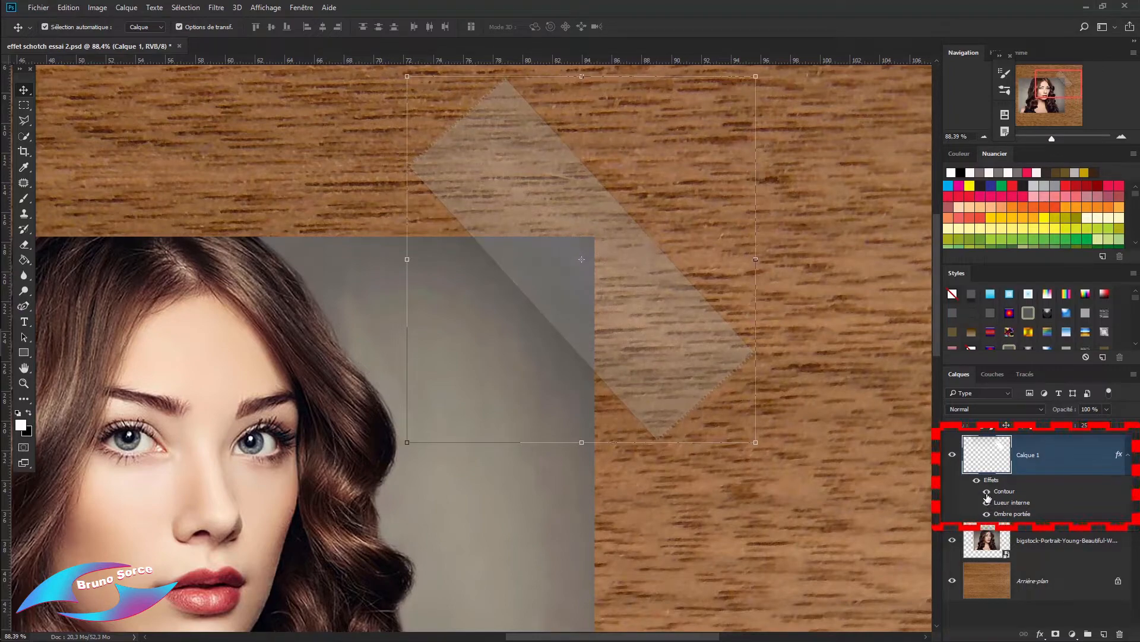
# Duplicate the tape layer, flip the copy horizontally, and place it across the portrait's upper-left corner.
pyautogui.scroll(-3, 660, 304)
pyautogui.scroll(-1, 657, 308)
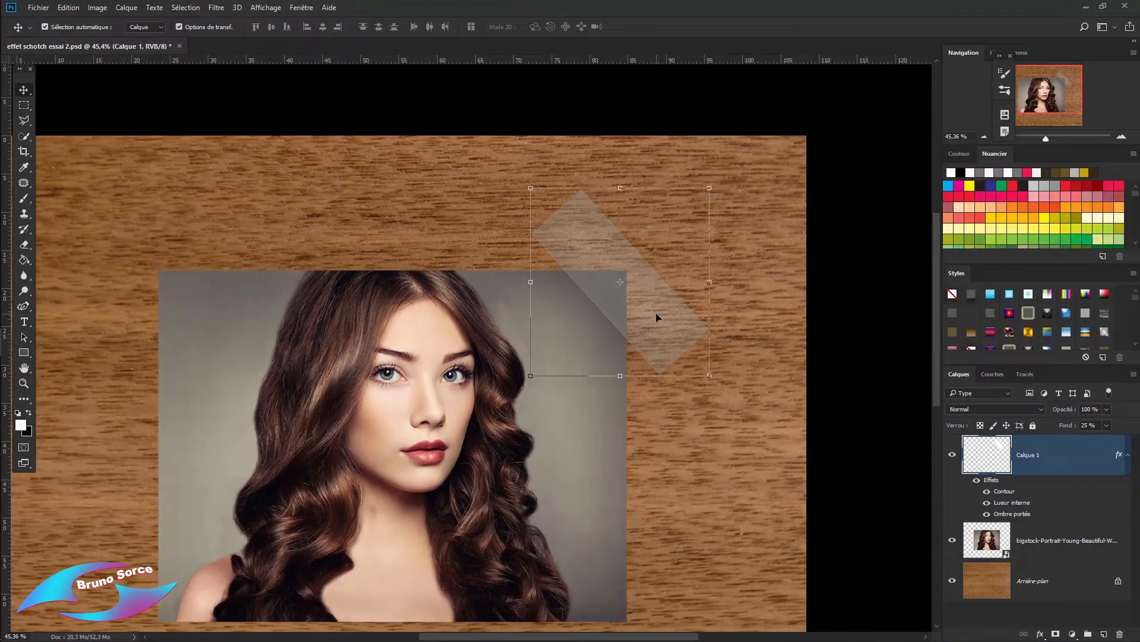
pyautogui.scroll(-1, 656, 319)
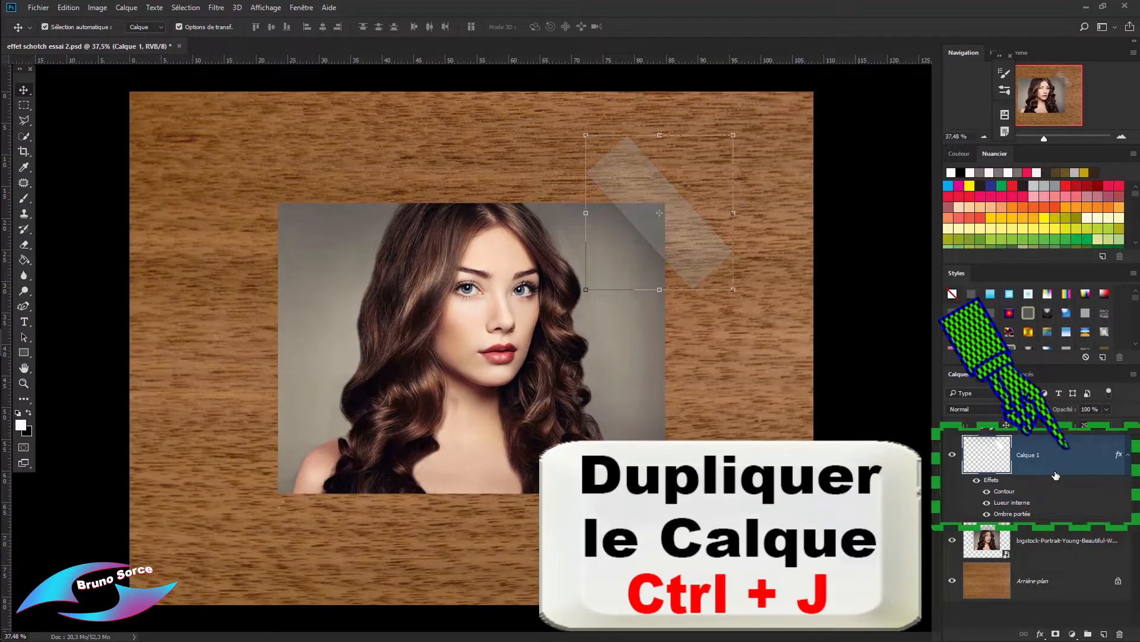
pyautogui.hotkey('ctrl', 'j')
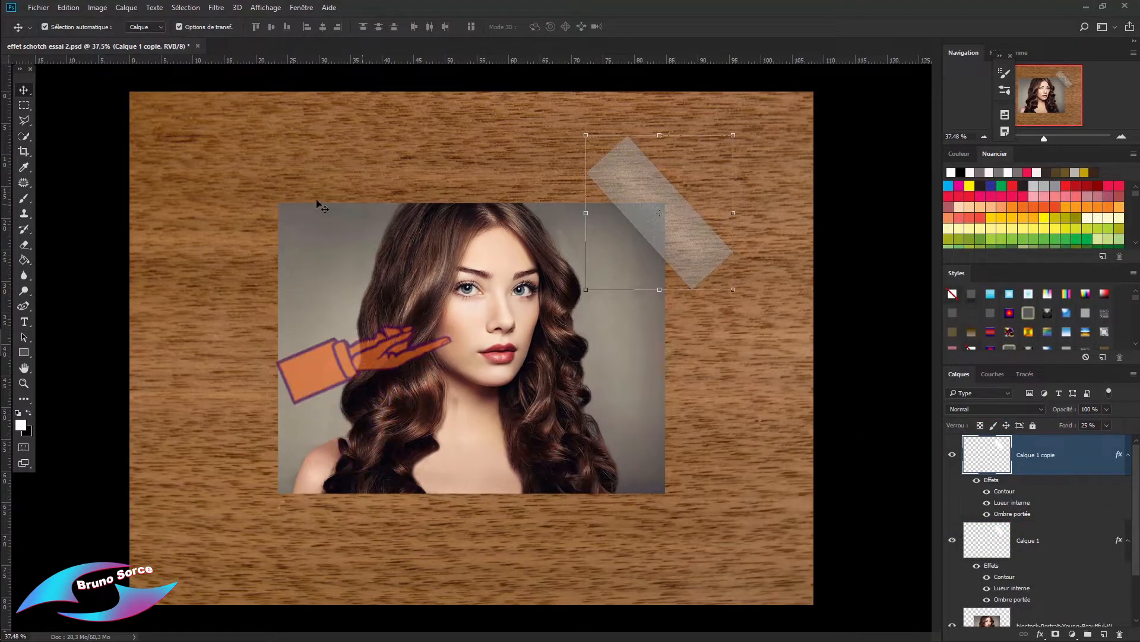
pyautogui.click(68, 7)
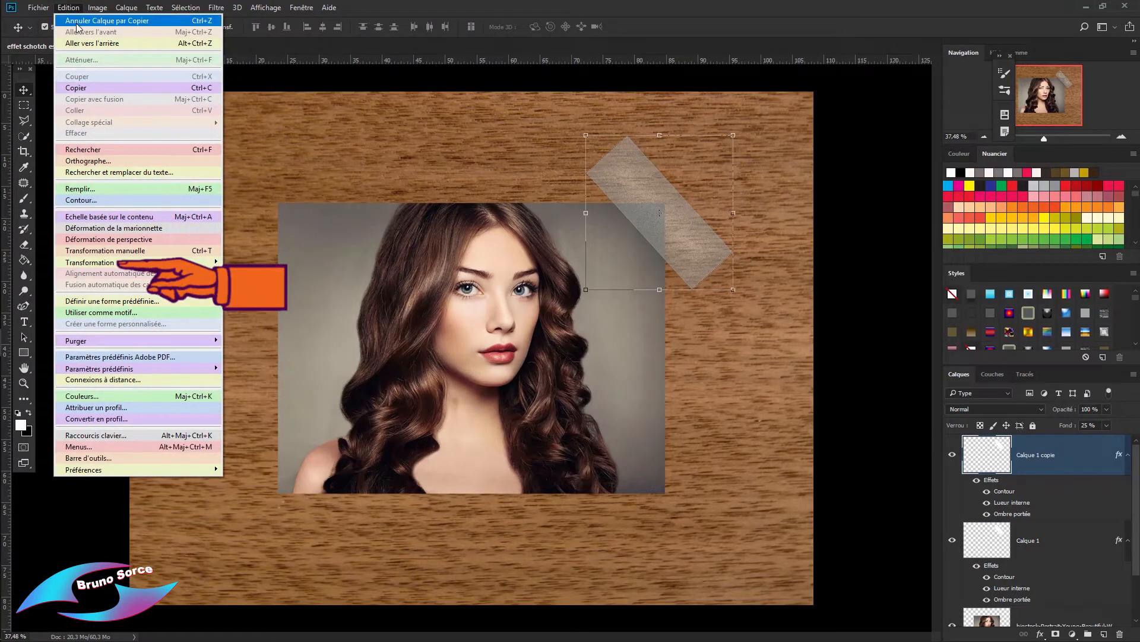
pyautogui.moveTo(98, 267)
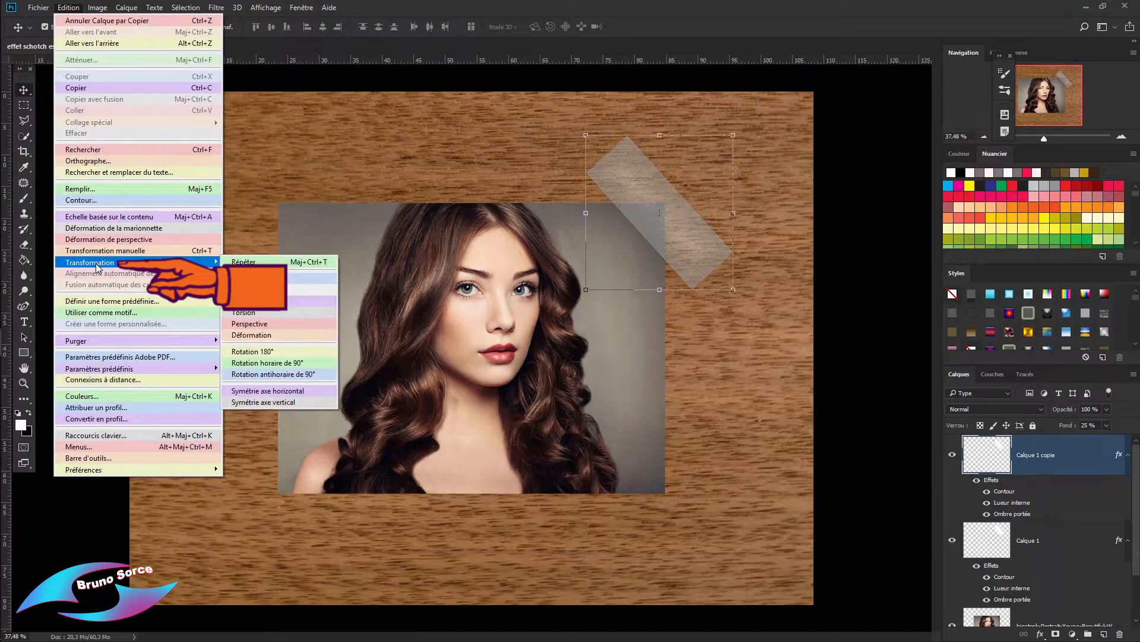
pyautogui.click(247, 393)
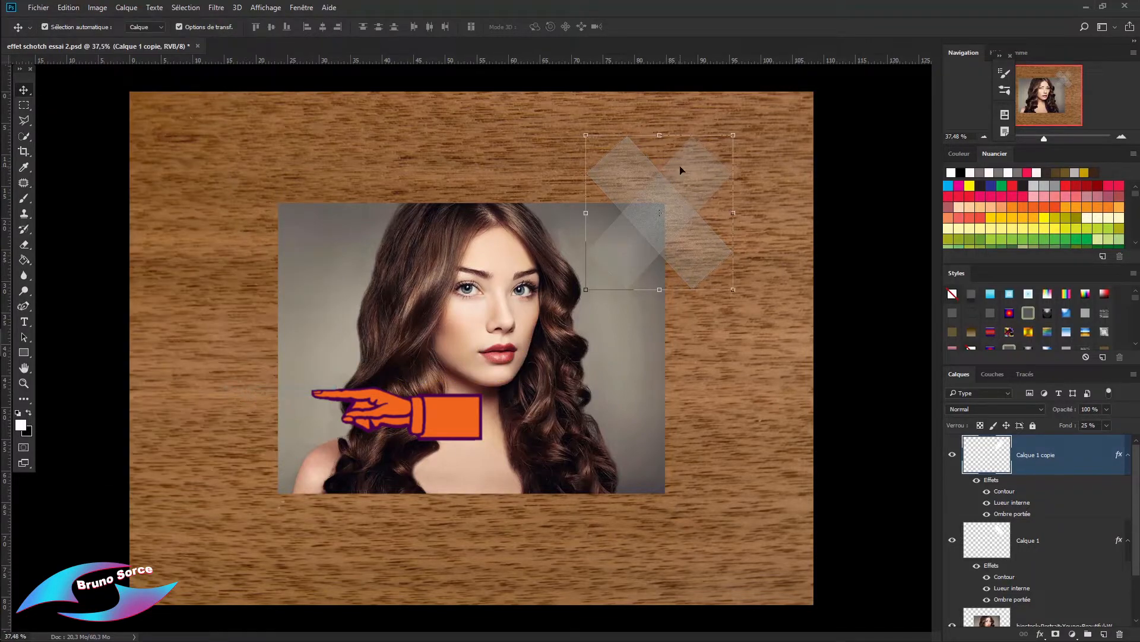
pyautogui.moveTo(686, 187); pyautogui.dragTo(304, 185)
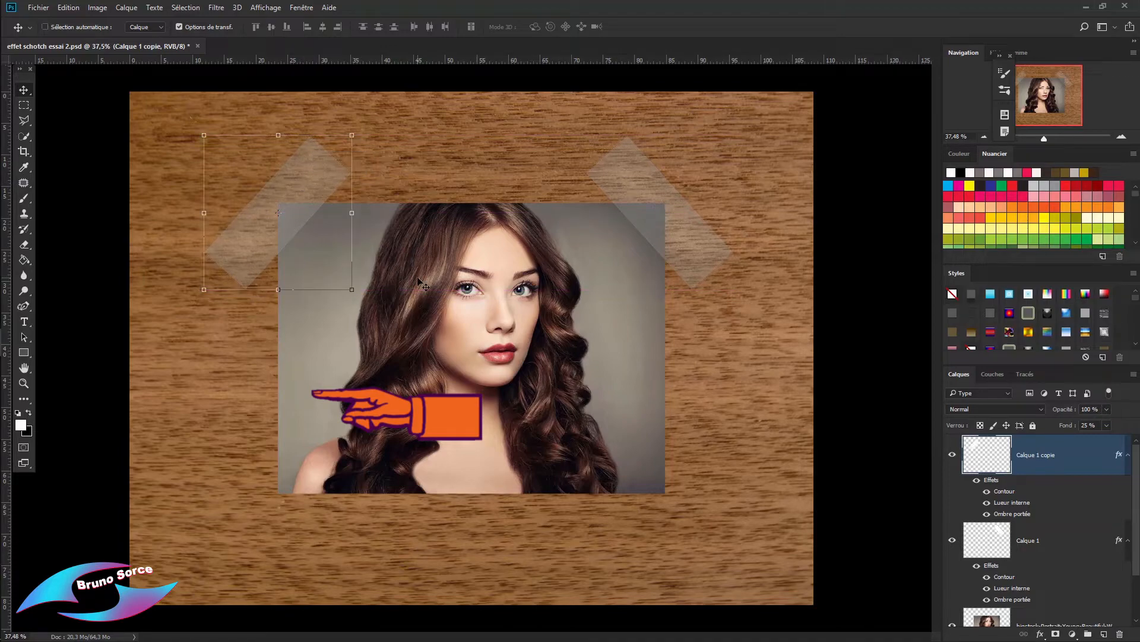
# Duplicate the upper-left tape, flip the copy vertically, and place it across the portrait's lower-left corner.
pyautogui.hotkey('ctrl', 'j')
pyautogui.click(69, 7)
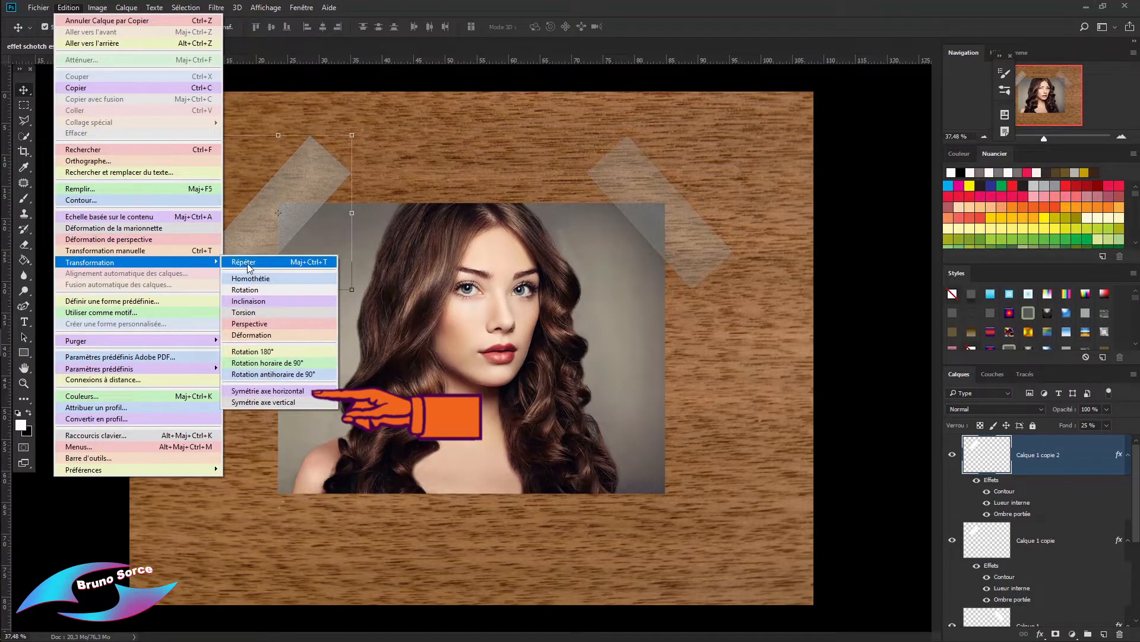
pyautogui.click(246, 403)
pyautogui.moveTo(276, 172); pyautogui.dragTo(267, 451)
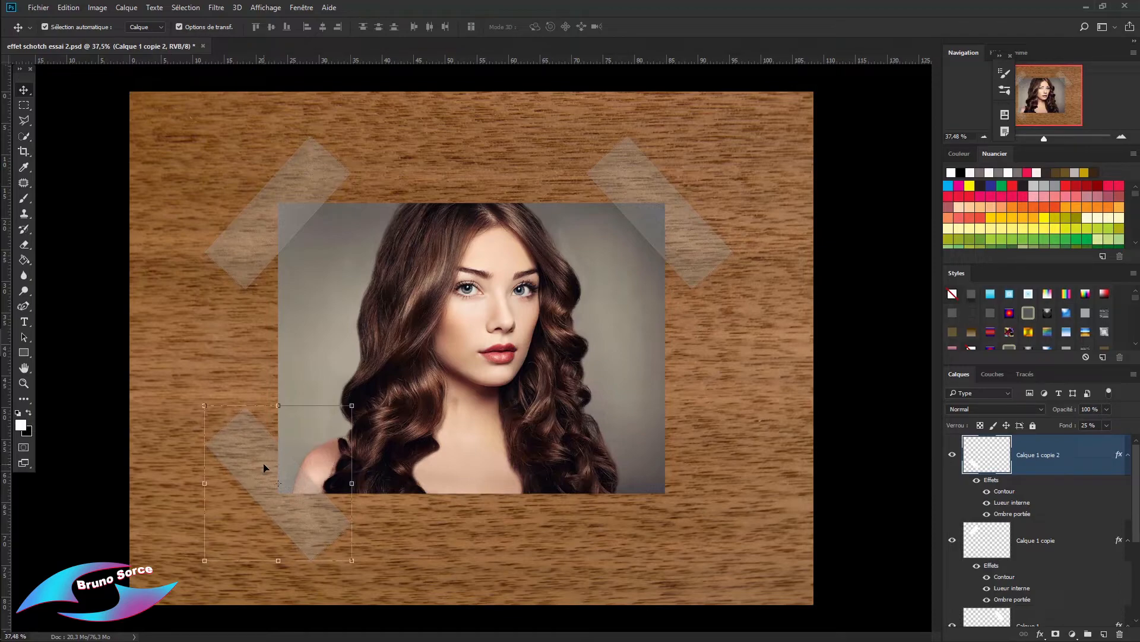
# Flip a duplicate of the lower-left tape horizontally, place it across the portrait's lower-right corner, and deselect the layer.
pyautogui.click(69, 8)
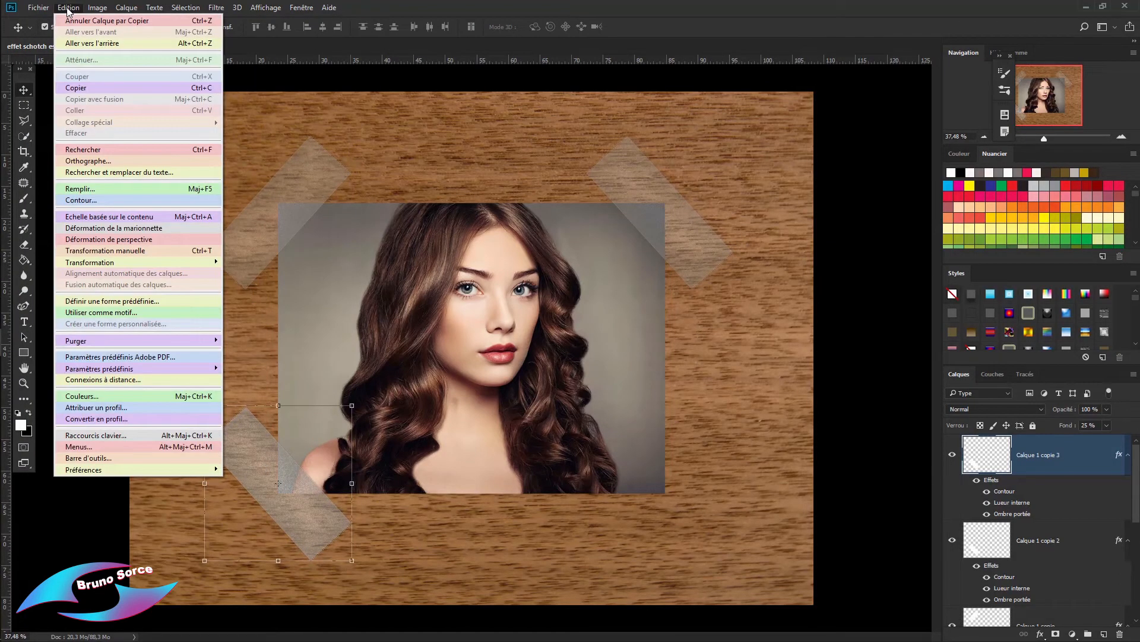
pyautogui.moveTo(104, 268)
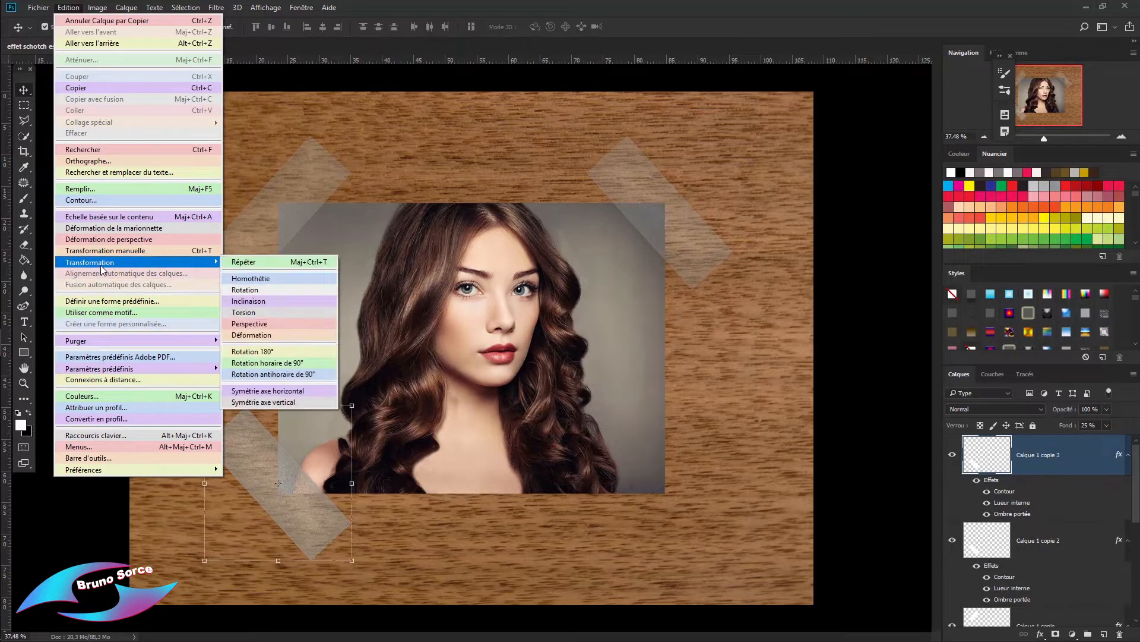
pyautogui.click(265, 397)
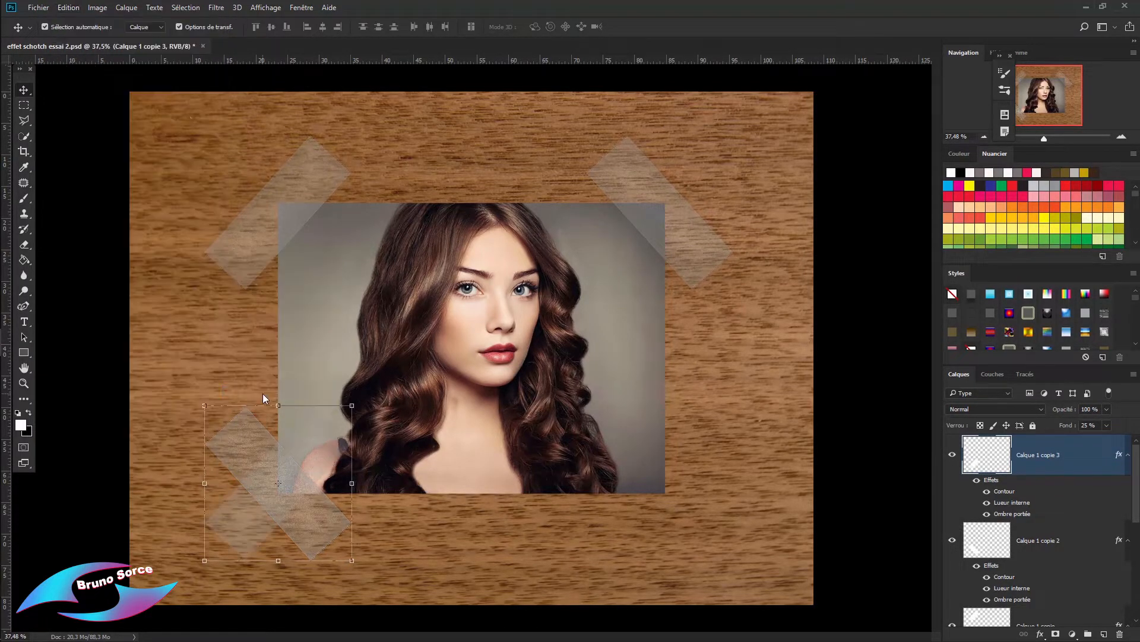
pyautogui.moveTo(306, 462); pyautogui.dragTo(729, 474)
pyautogui.click(822, 454)
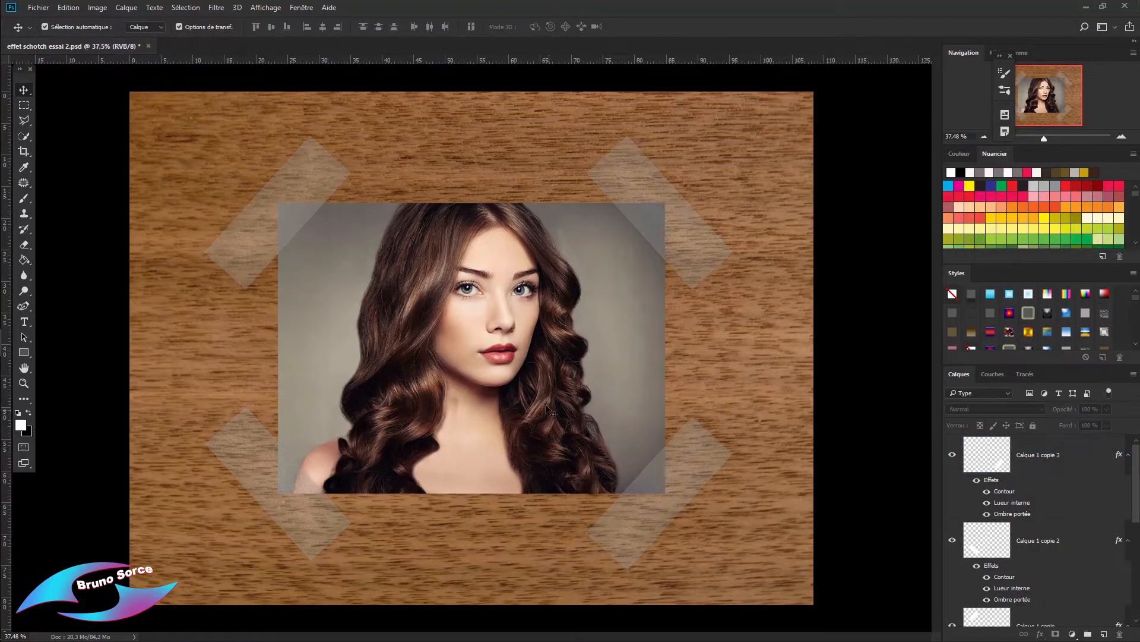
# Examine the tape's grain, outline and serrated ends close up at the portrait's upper-right corner.
pyautogui.scroll(-1, 548, 412)
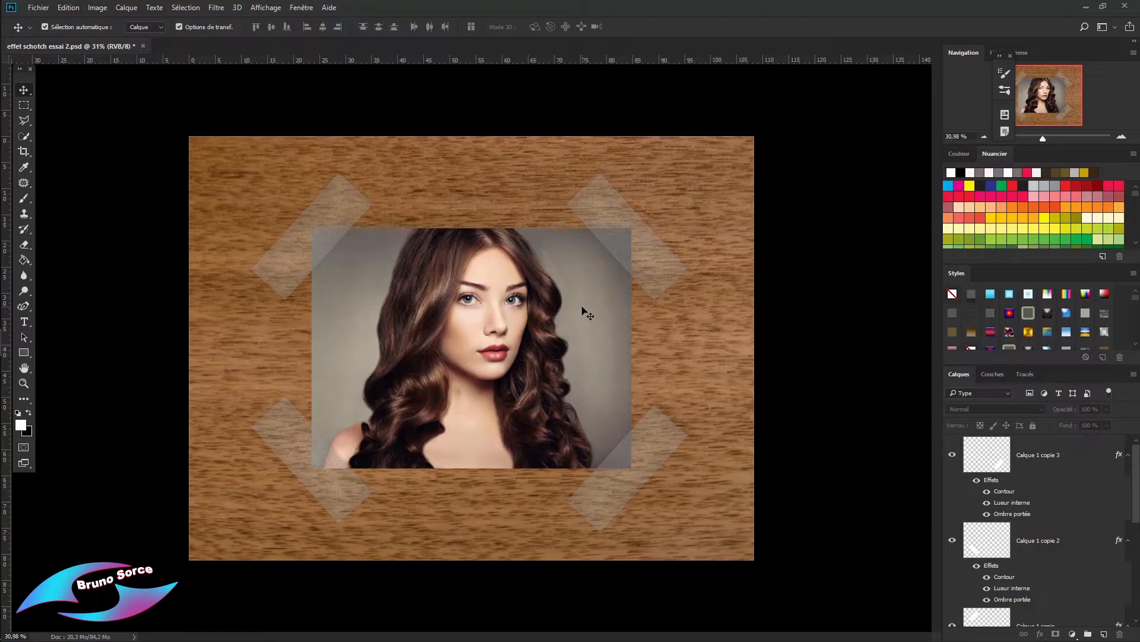
pyautogui.scroll(4, 596, 257)
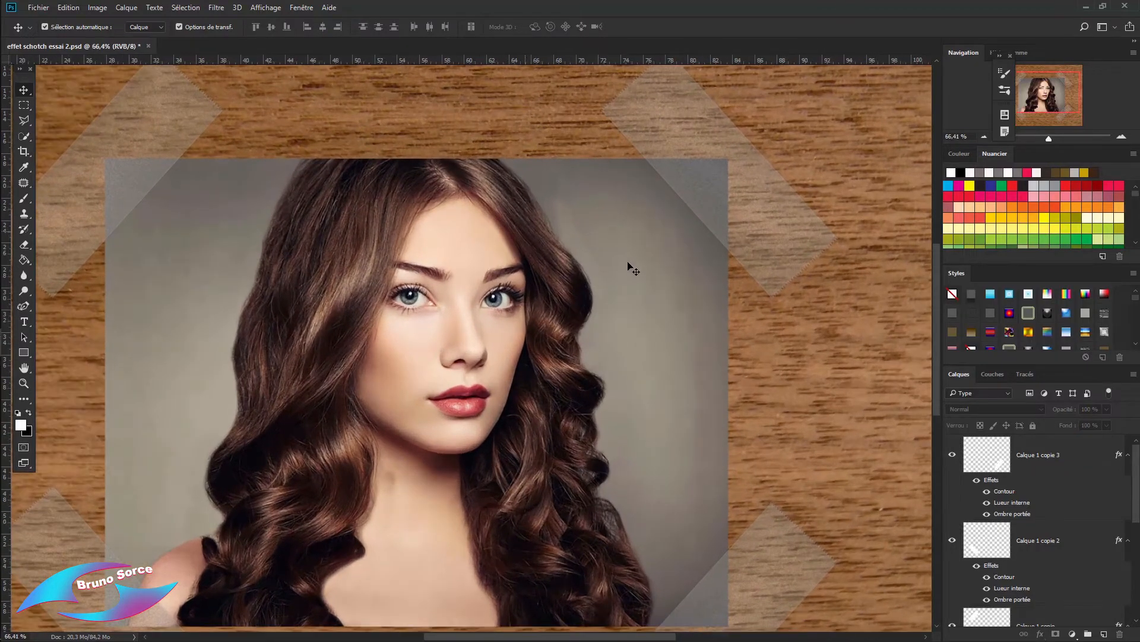
pyautogui.scroll(1, 628, 265)
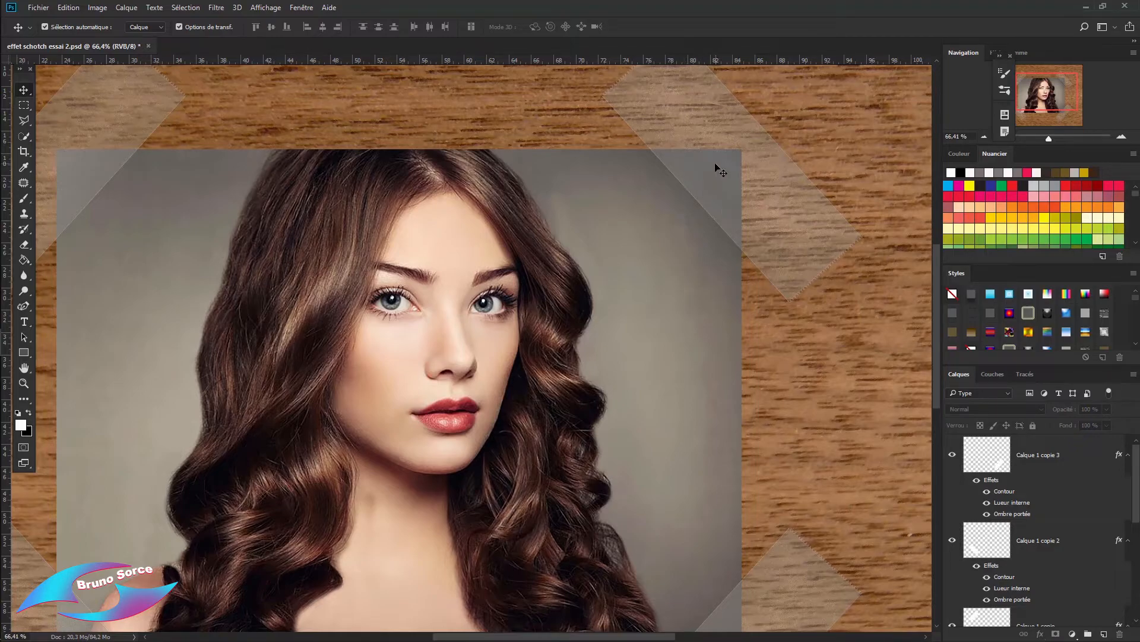
pyautogui.scroll(2, 725, 189)
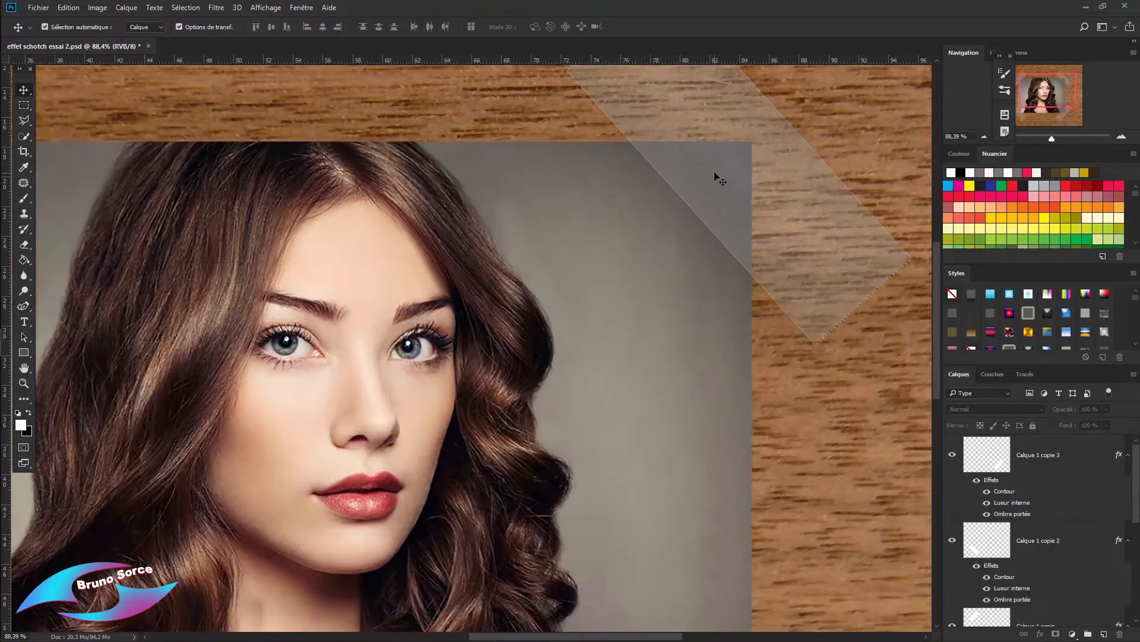
pyautogui.scroll(5, 721, 180)
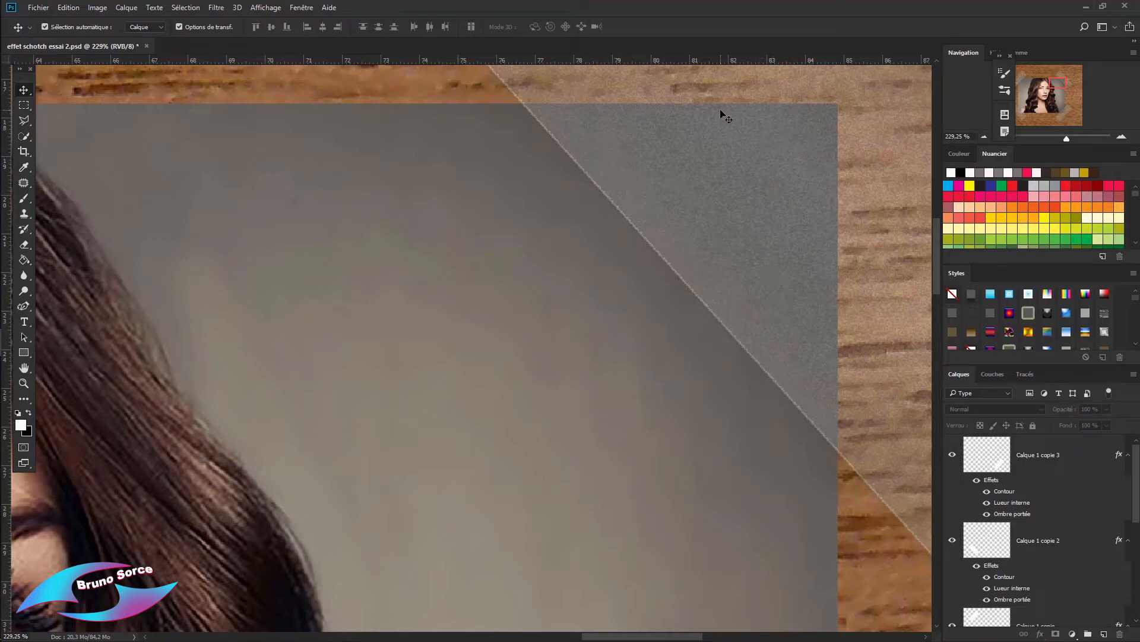
pyautogui.hotkey('ctrl', '0')
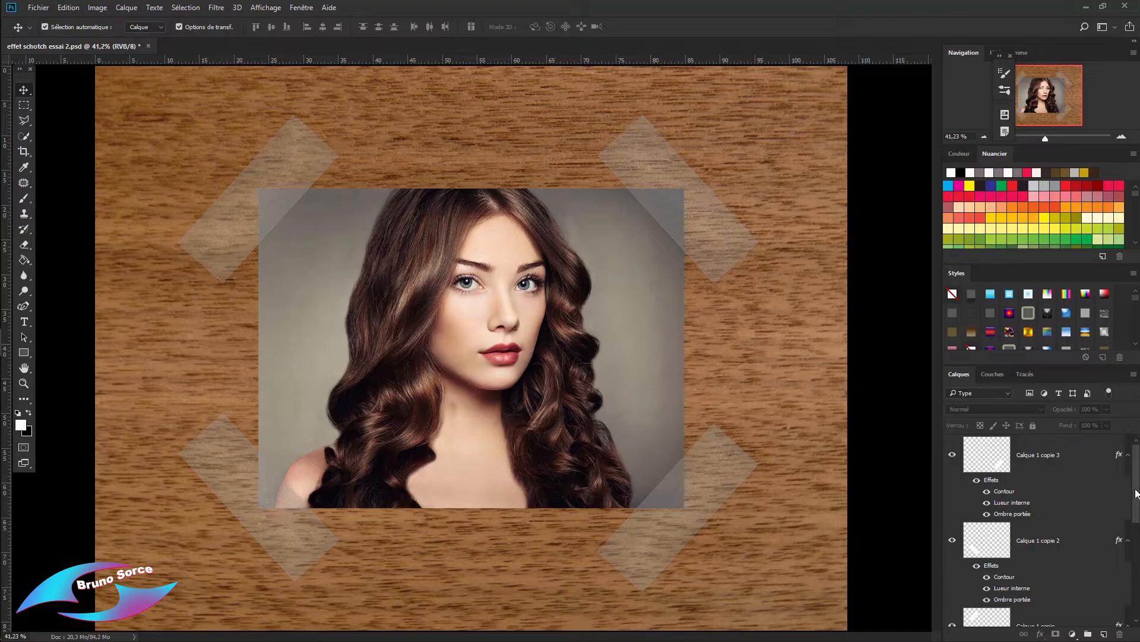
# Select the portrait photo's layer and activate the Rectangle tool (Outil Rectangle) in shape mode (Forme).
pyautogui.scroll(-5, 1135, 493)
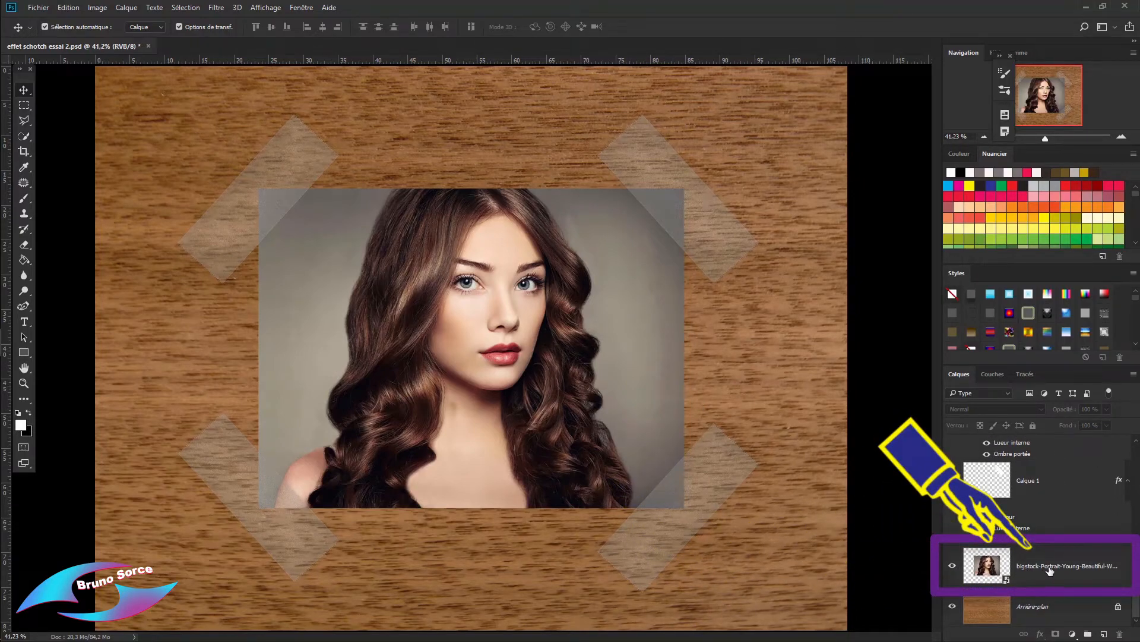
pyautogui.click(1049, 569)
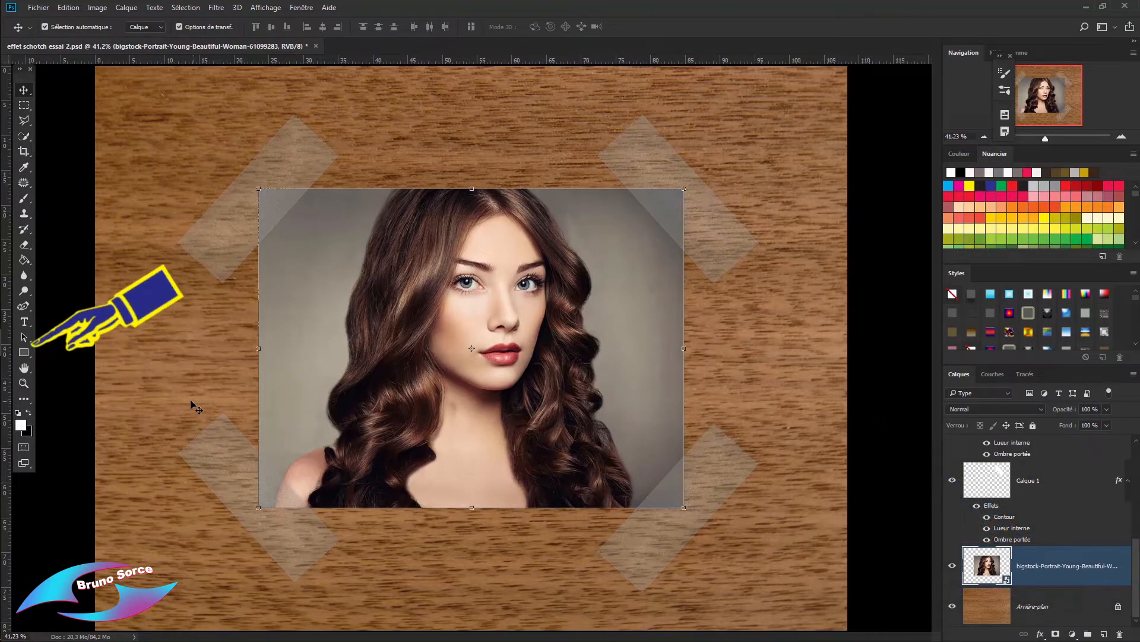
pyautogui.click(23, 351)
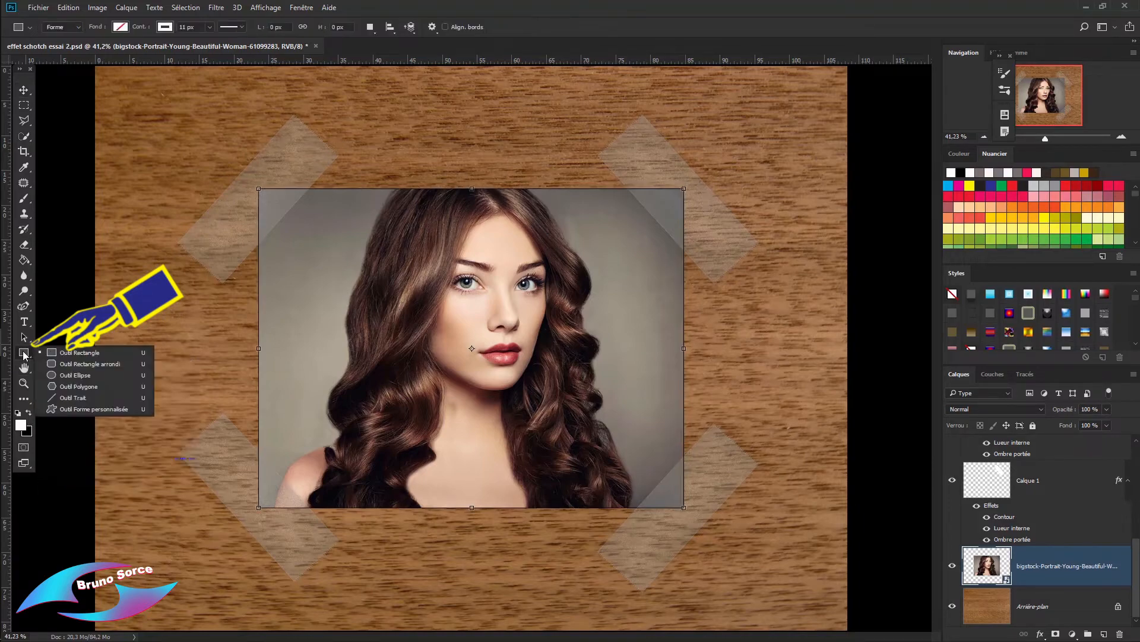
pyautogui.click(83, 355)
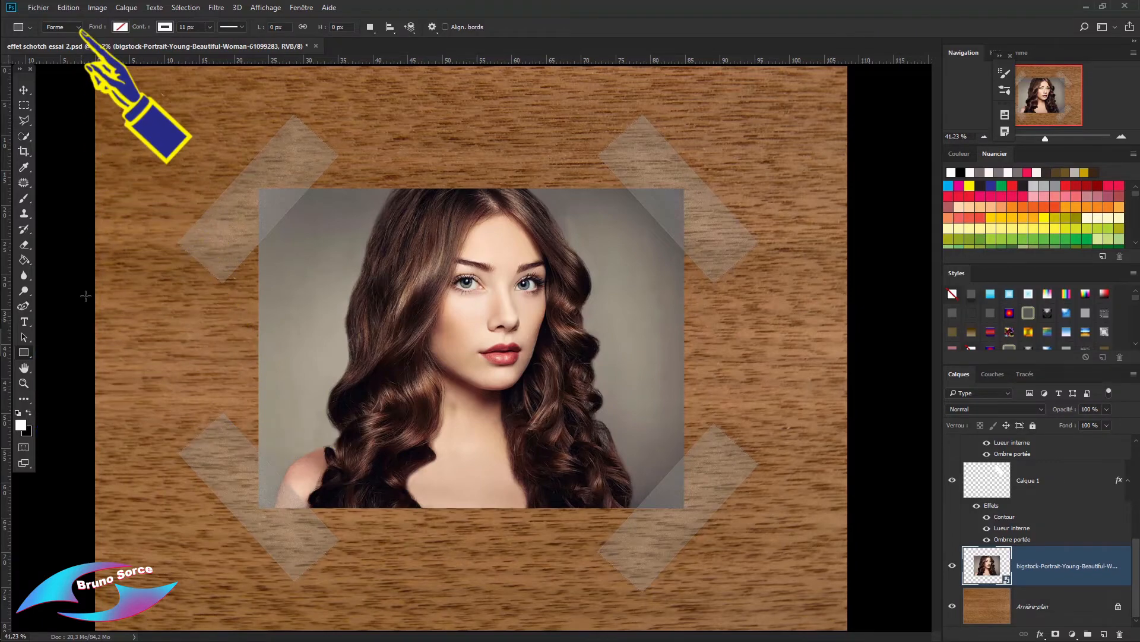
pyautogui.click(76, 29)
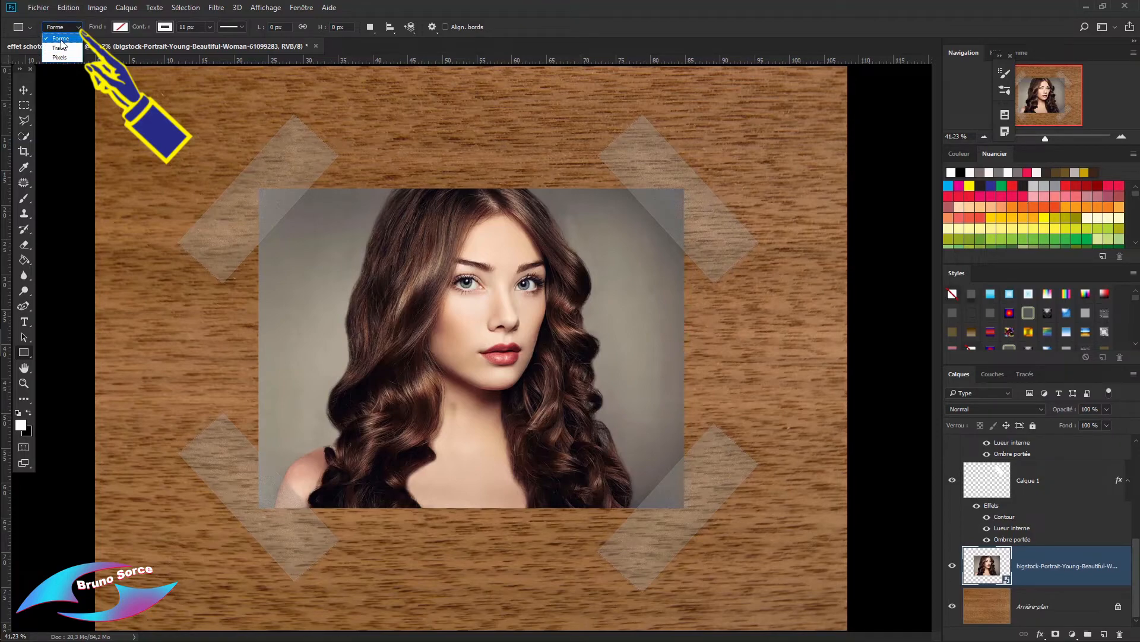
pyautogui.click(61, 40)
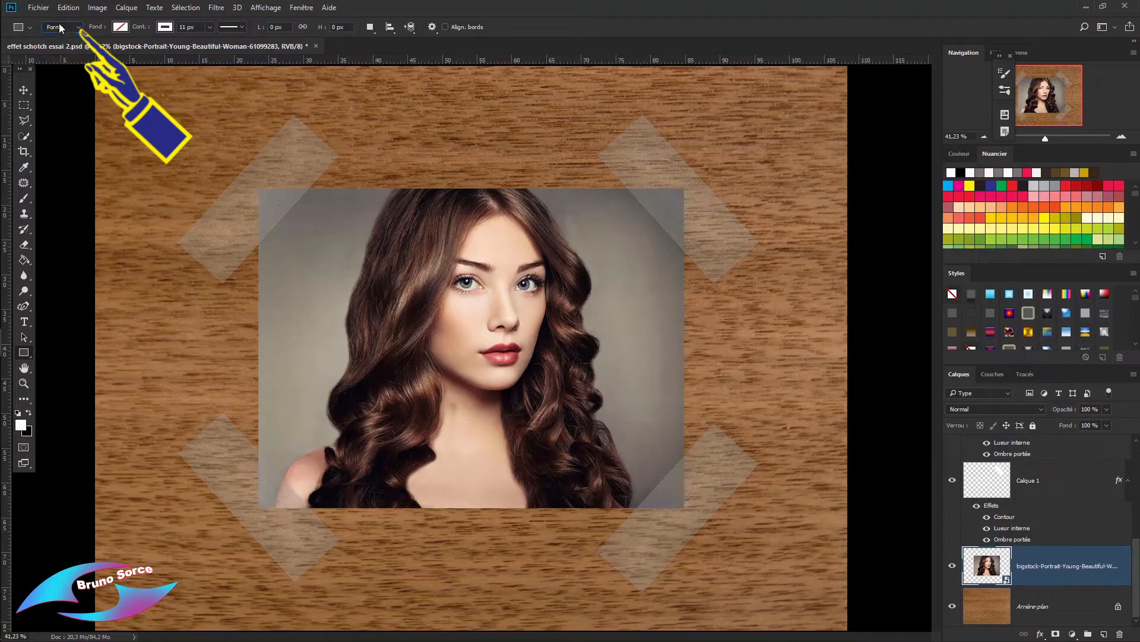
# Configure the rectangle shape with no fill and a white outline 66 px wide.
pyautogui.click(121, 30)
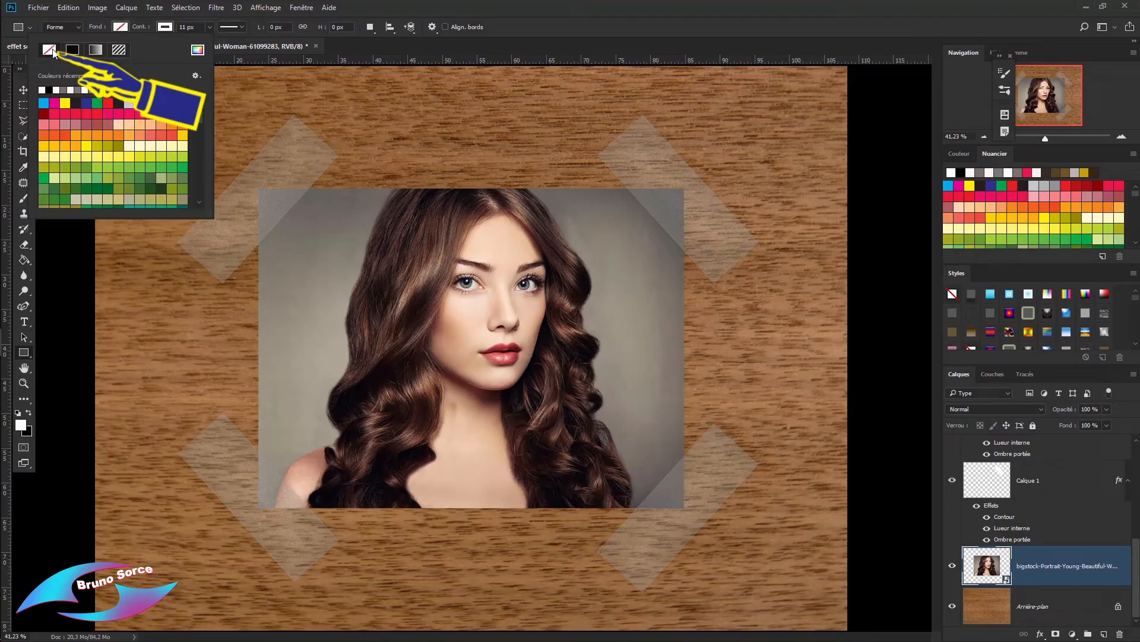
pyautogui.click(165, 27)
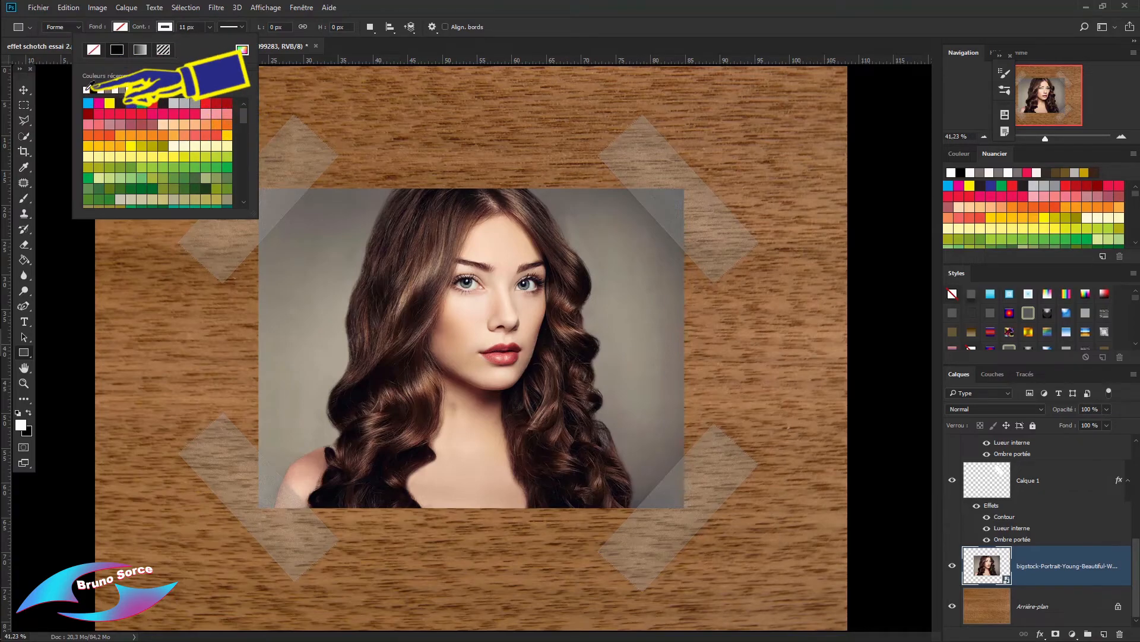
pyautogui.click(193, 28)
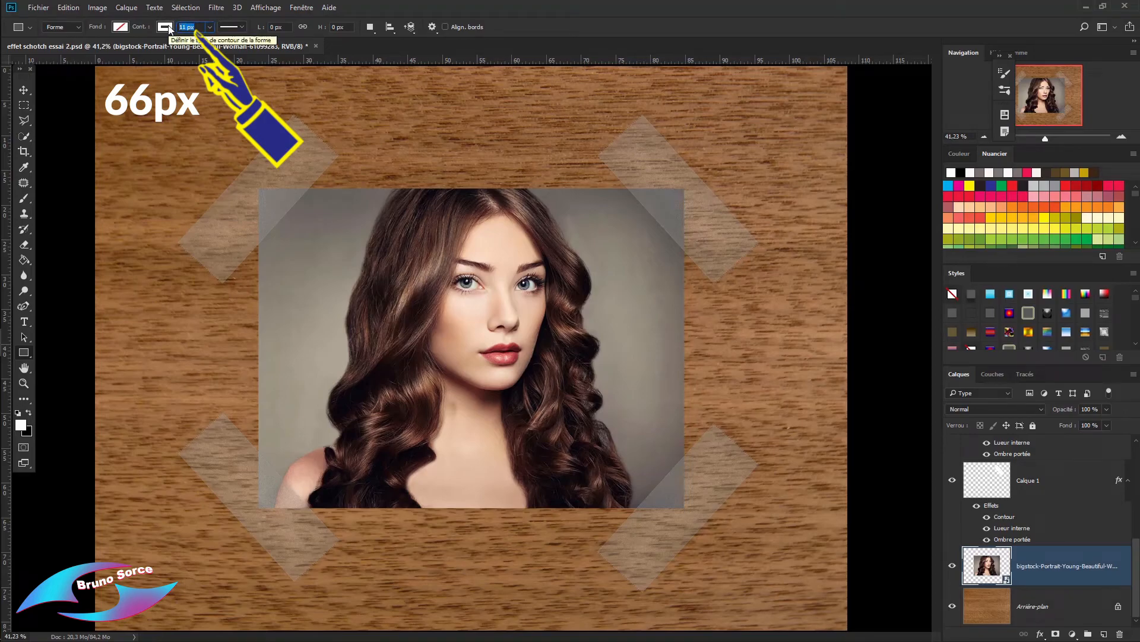
pyautogui.write('66')
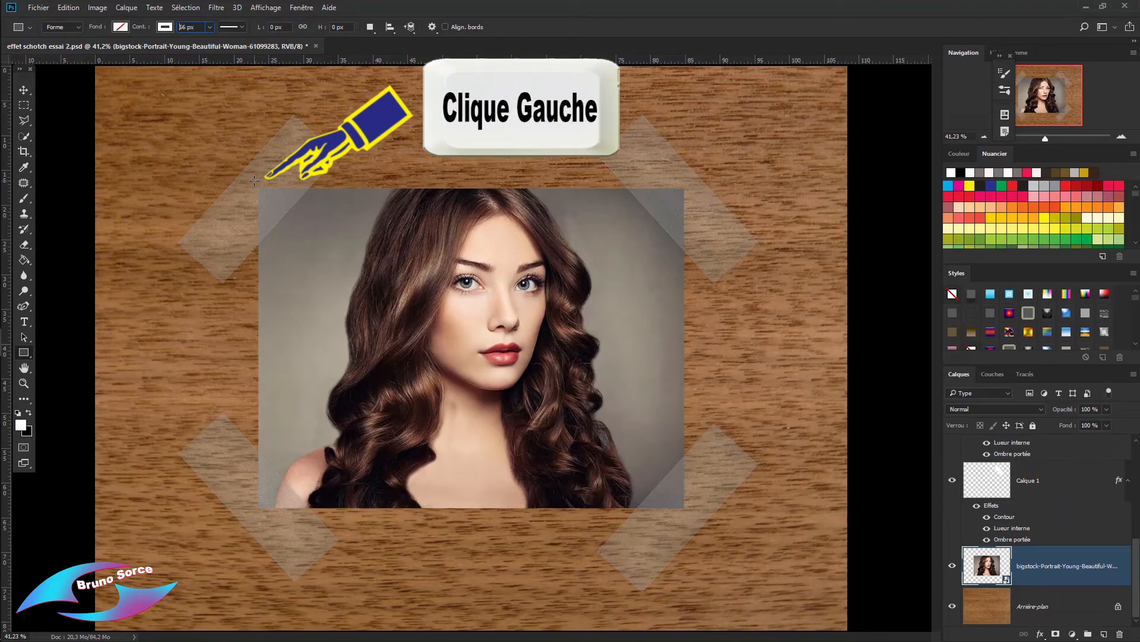
# Draw a rectangular frame about 1774 × 1356 px around the portrait, shift it slightly down and right, and deselect it.
pyautogui.moveTo(254, 181)
pyautogui.mouseDown()
pyautogui.moveTo(585, 546)
pyautogui.moveTo(674, 531)
pyautogui.moveTo(689, 511)
pyautogui.mouseUp()
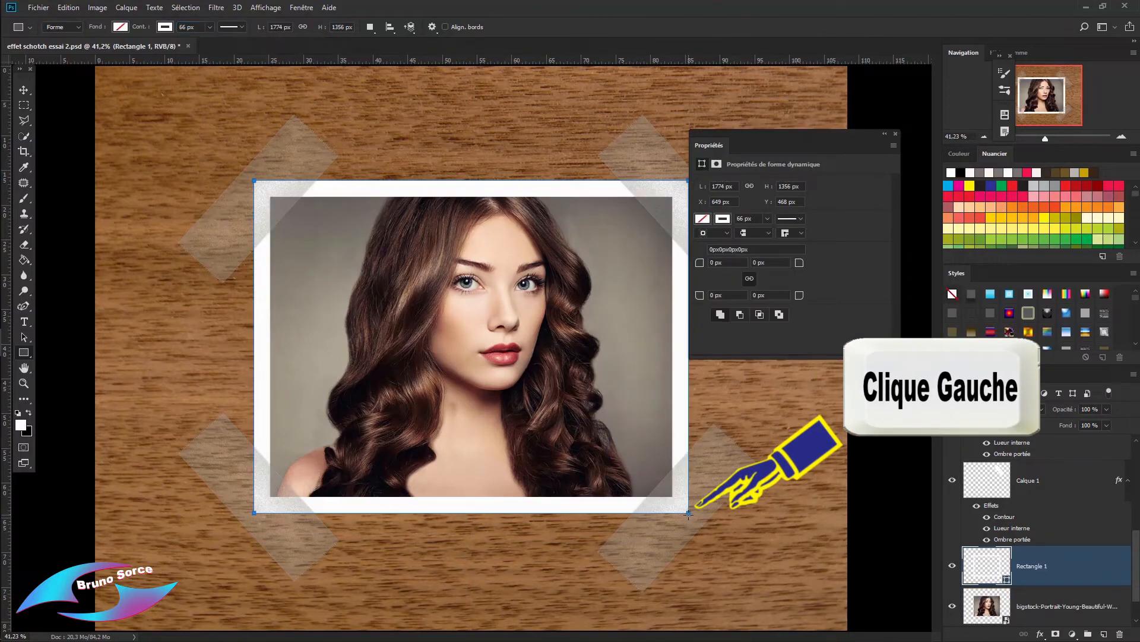
pyautogui.press('v')
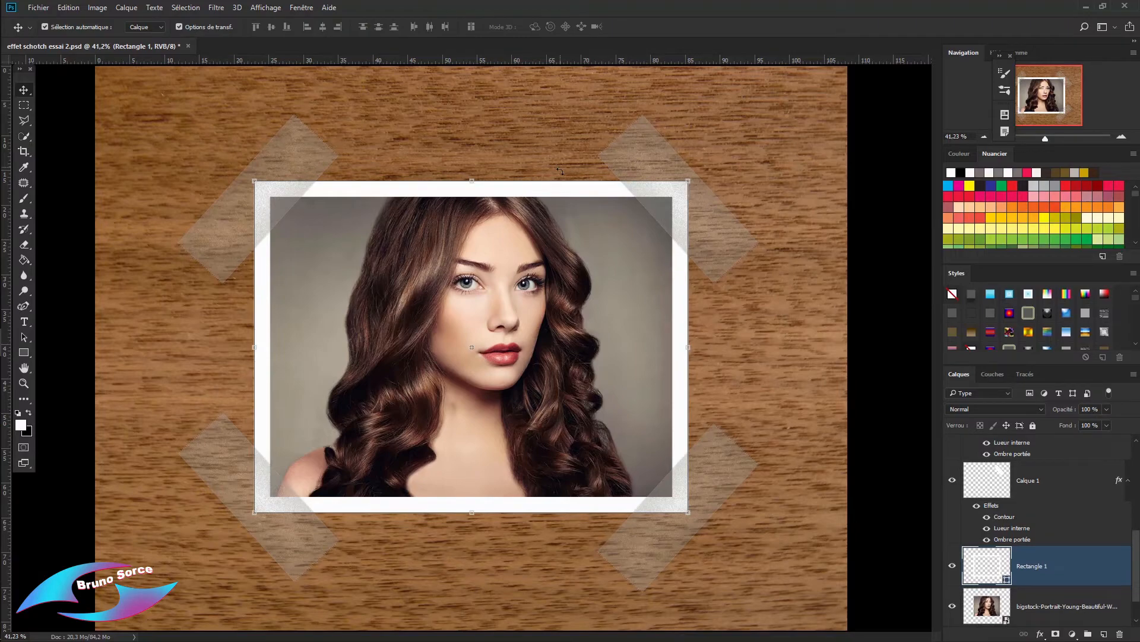
pyautogui.moveTo(557, 194)
pyautogui.mouseDown()
pyautogui.moveTo(494, 237)
pyautogui.moveTo(489, 403)
pyautogui.moveTo(564, 261)
pyautogui.moveTo(563, 195)
pyautogui.mouseUp()
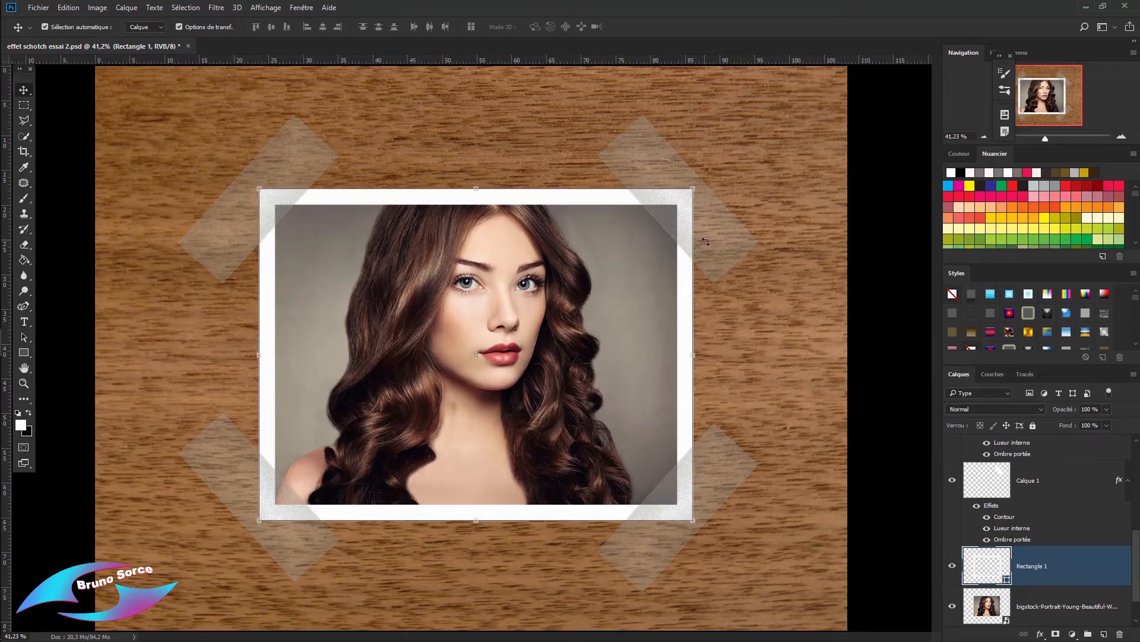
pyautogui.click(906, 364)
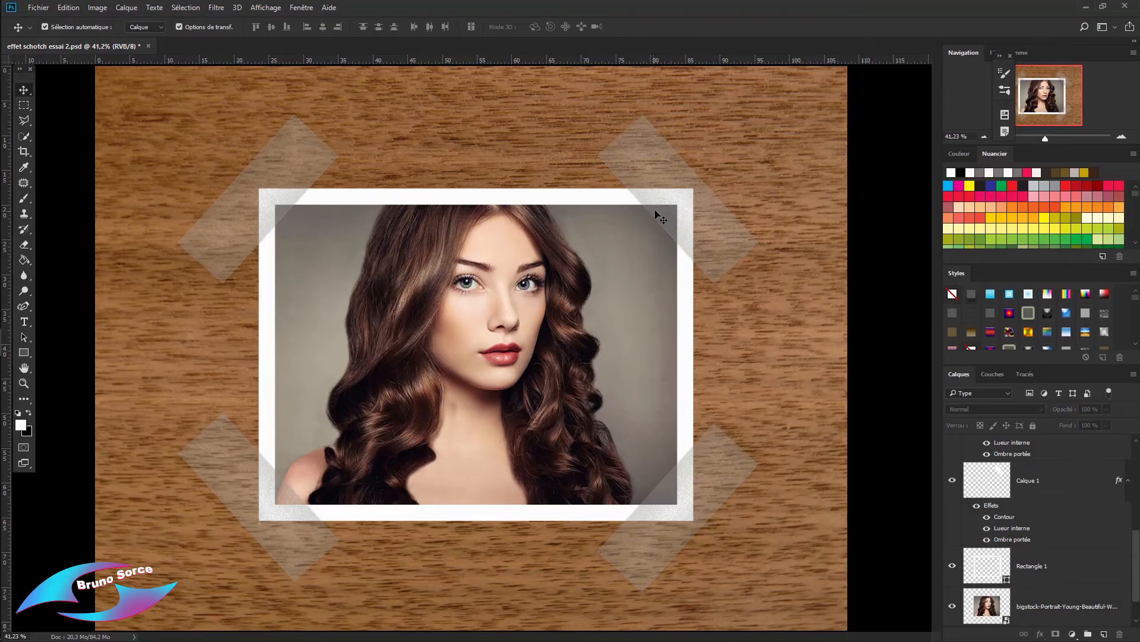
# Examine close up how the tape overlaps the white frame at the portrait's upper-right corner.
pyautogui.scroll(2, 666, 209)
pyautogui.scroll(2, 668, 214)
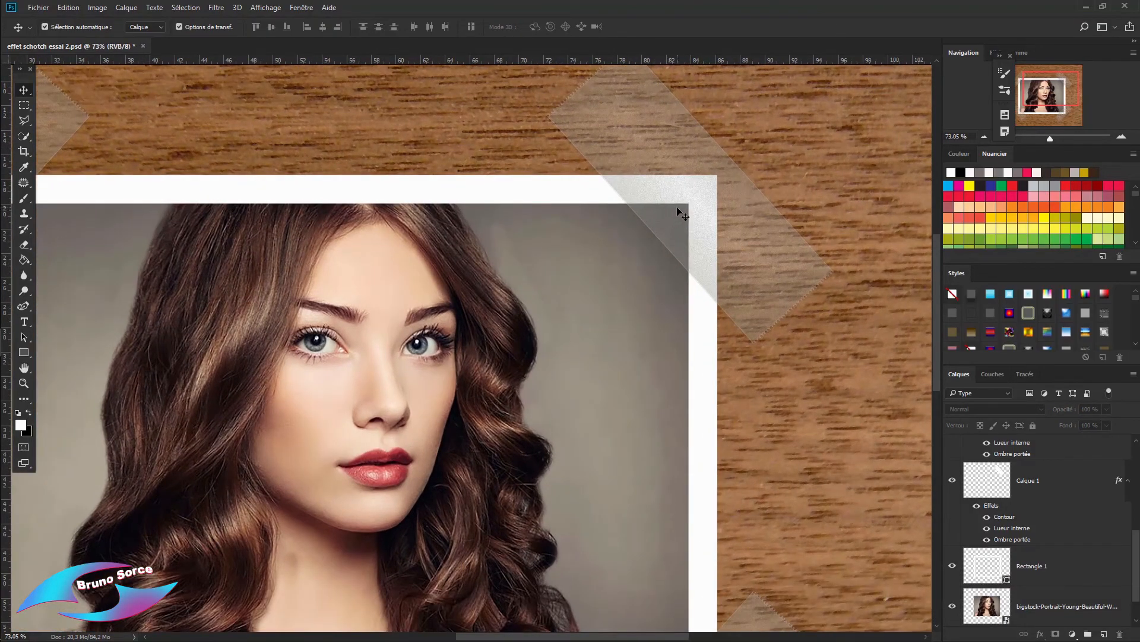
pyautogui.scroll(2, 680, 212)
pyautogui.scroll(2, 683, 213)
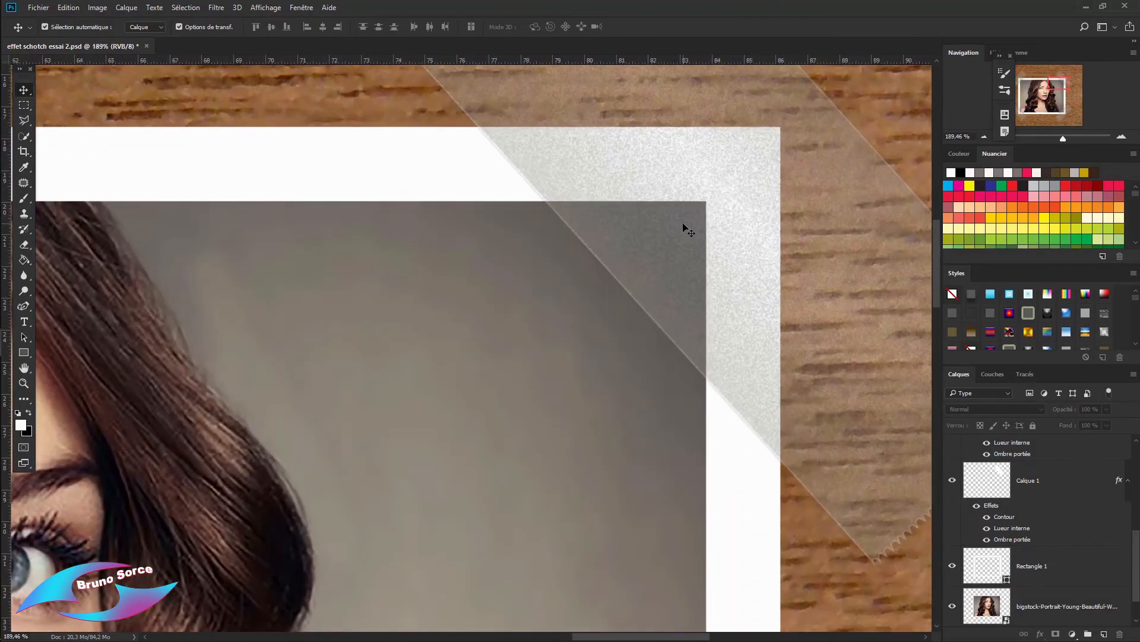
pyautogui.scroll(-1, 685, 236)
pyautogui.scroll(-5, 684, 255)
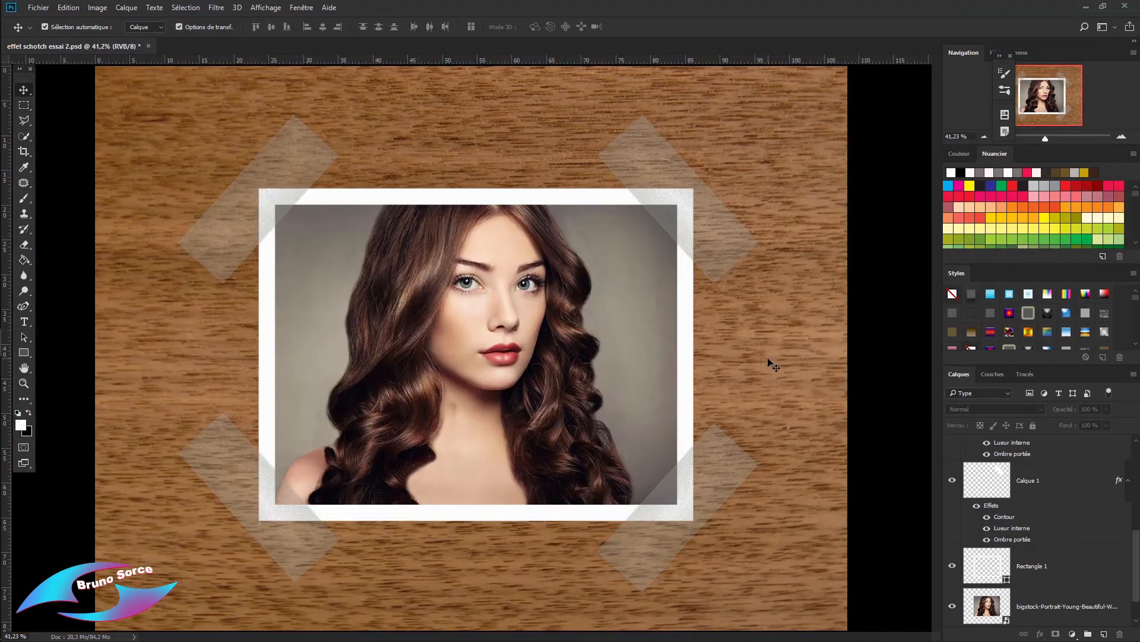